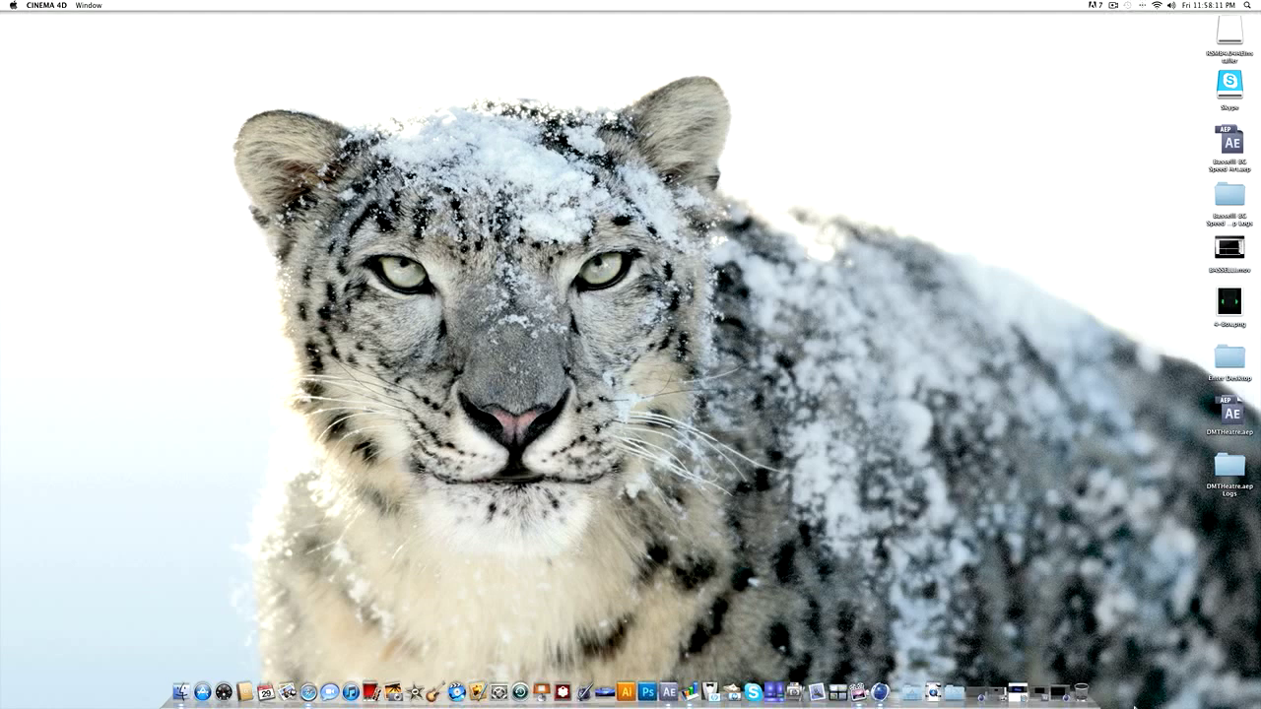
# Bring the 'Dimension Theatre Intro V.2' YouTube video window back from the Dock.
pyautogui.click(1022, 697)
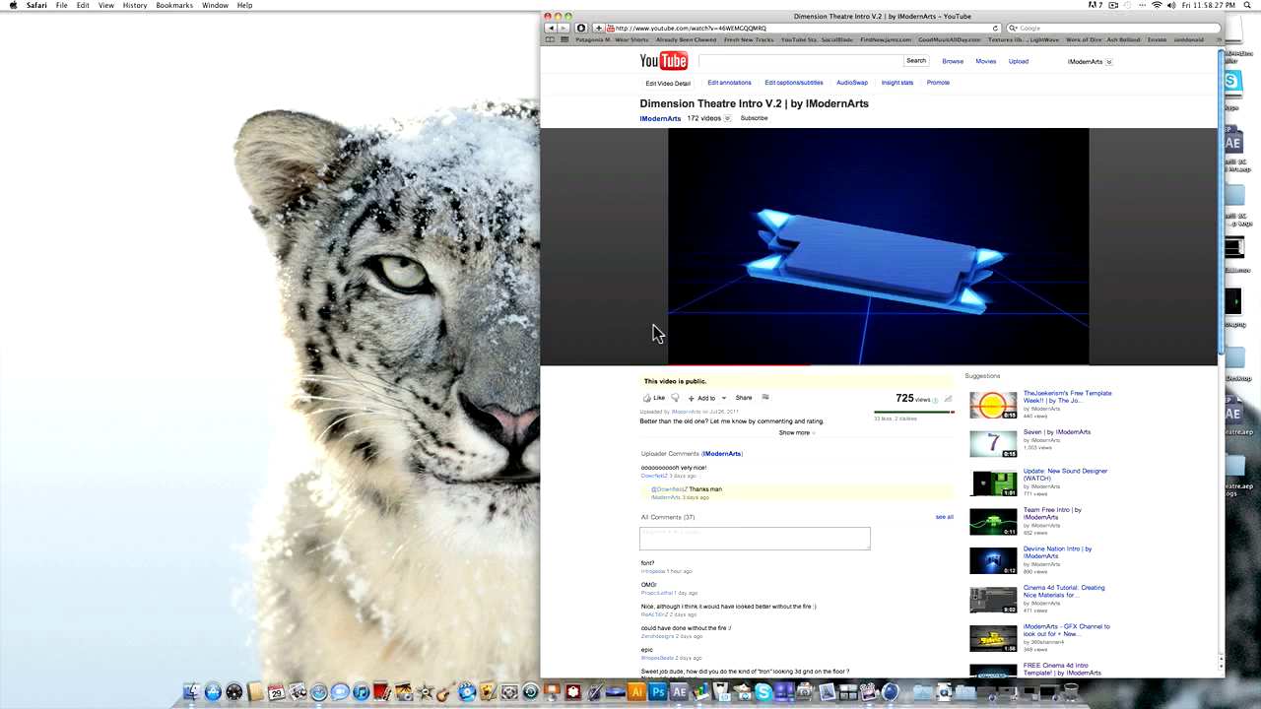
# Minimize the browser and bring the untitled After Effects project to the front.
pyautogui.click(558, 16)
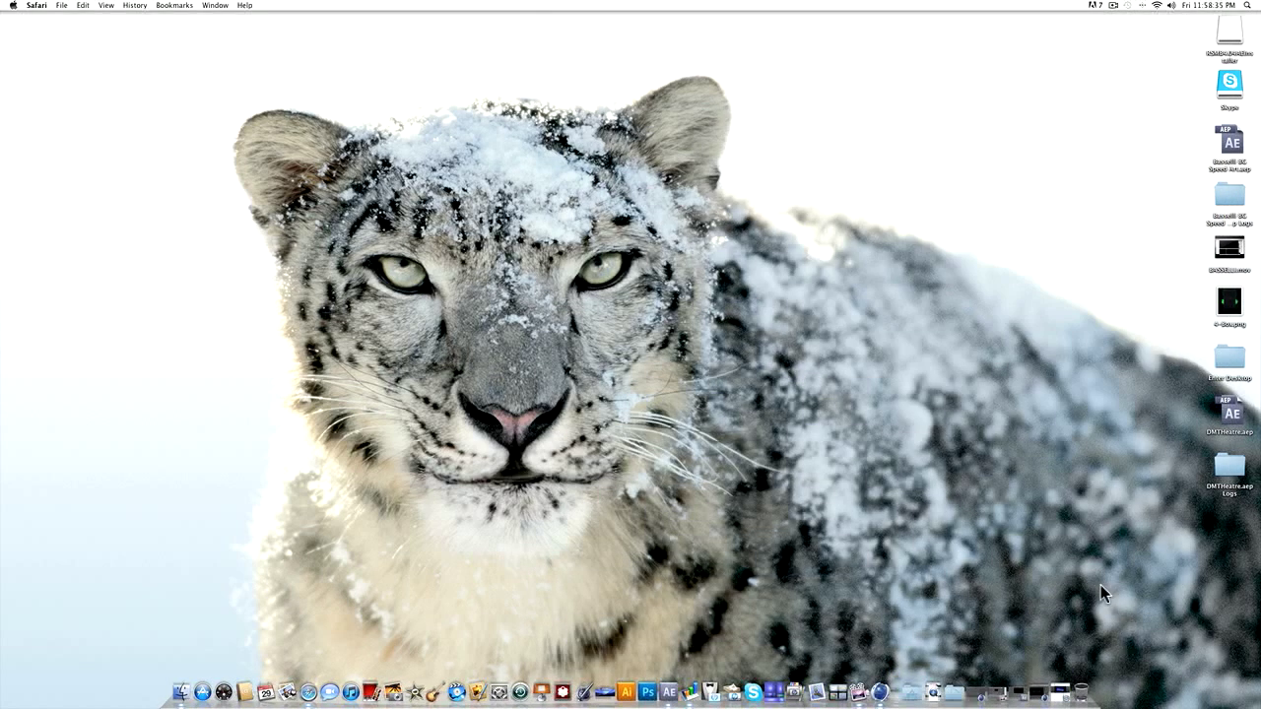
pyautogui.click(1021, 697)
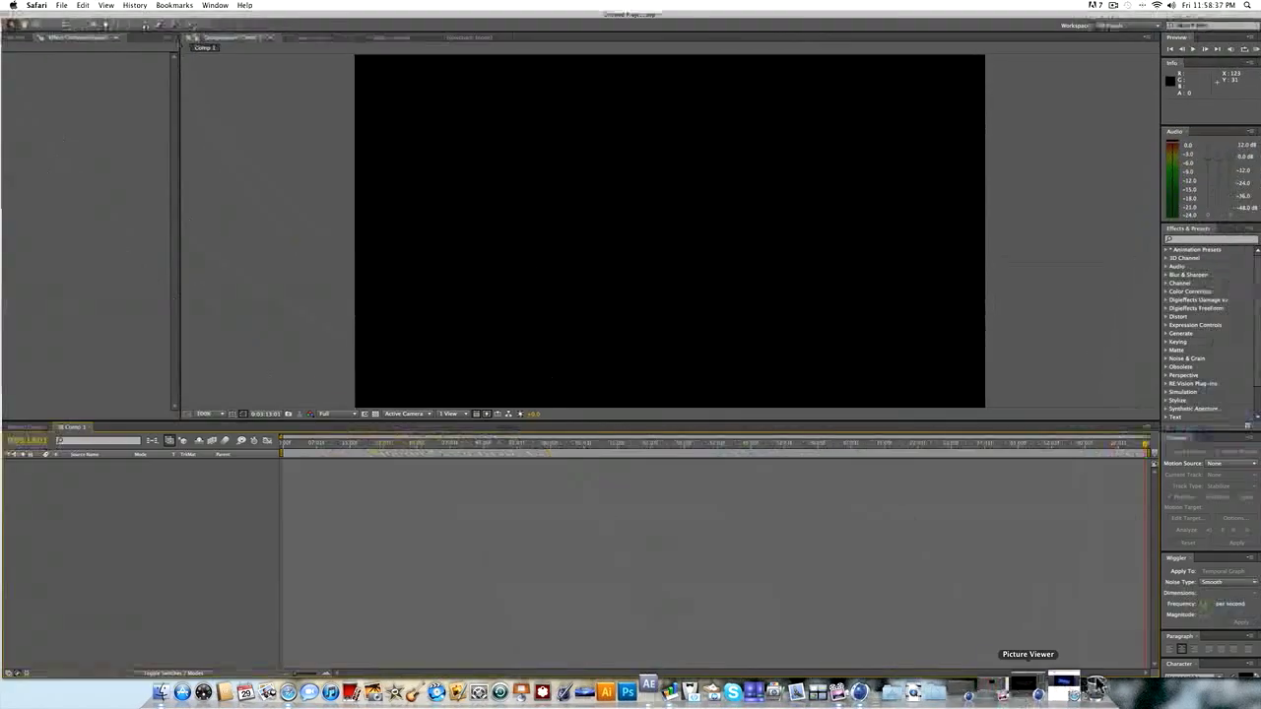
pyautogui.click(59, 420)
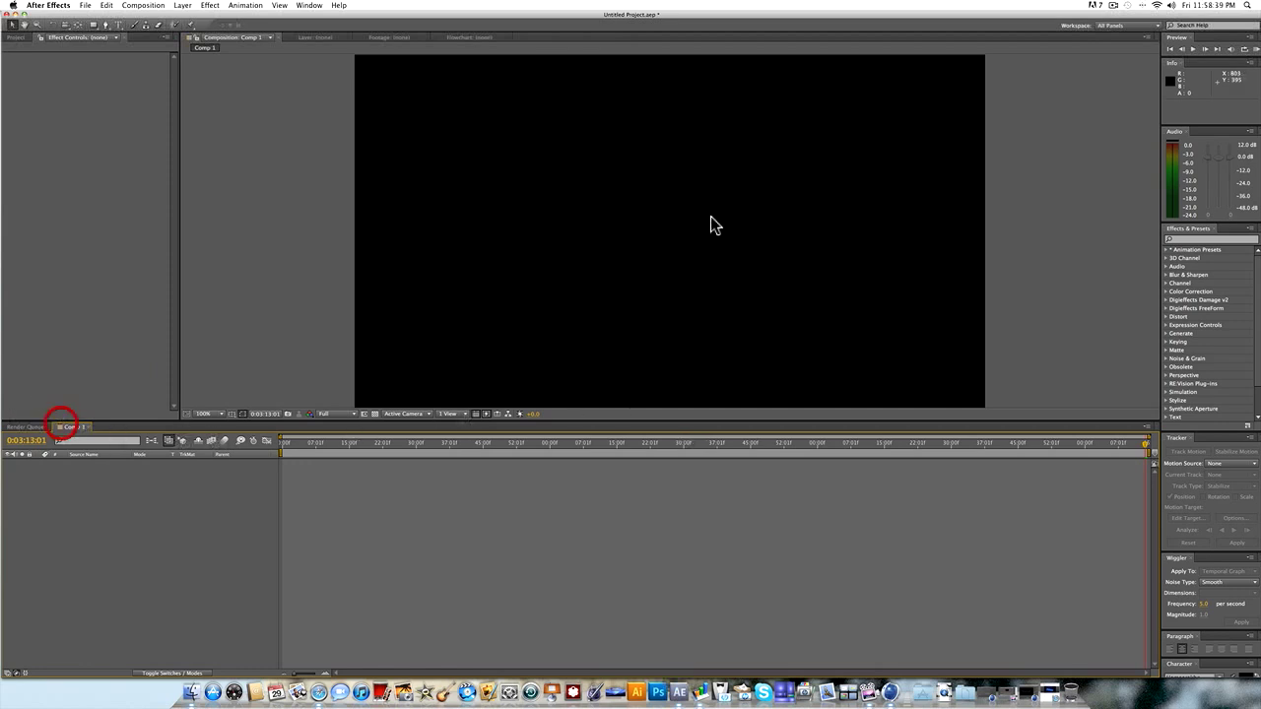
# Add a 1280×720 black solid layer, Black Solid 6, to Comp 1.
pyautogui.click(184, 6)
pyautogui.moveTo(187, 17)
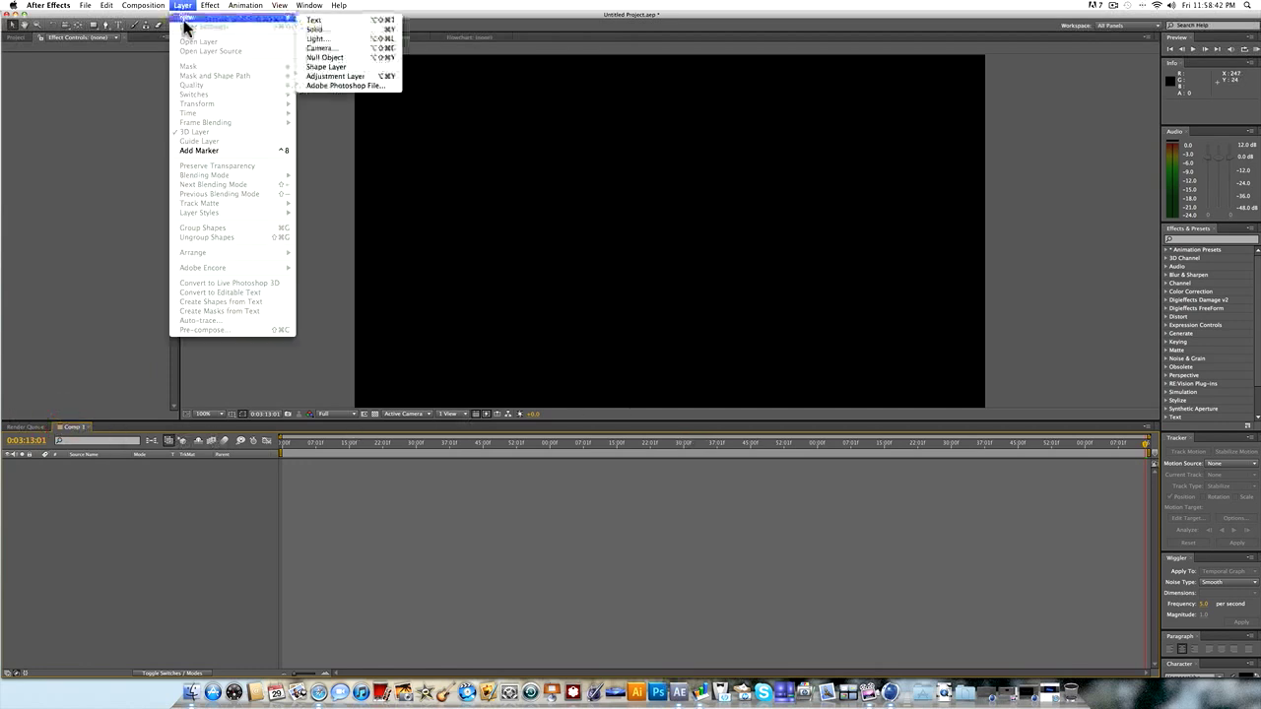
pyautogui.click(366, 32)
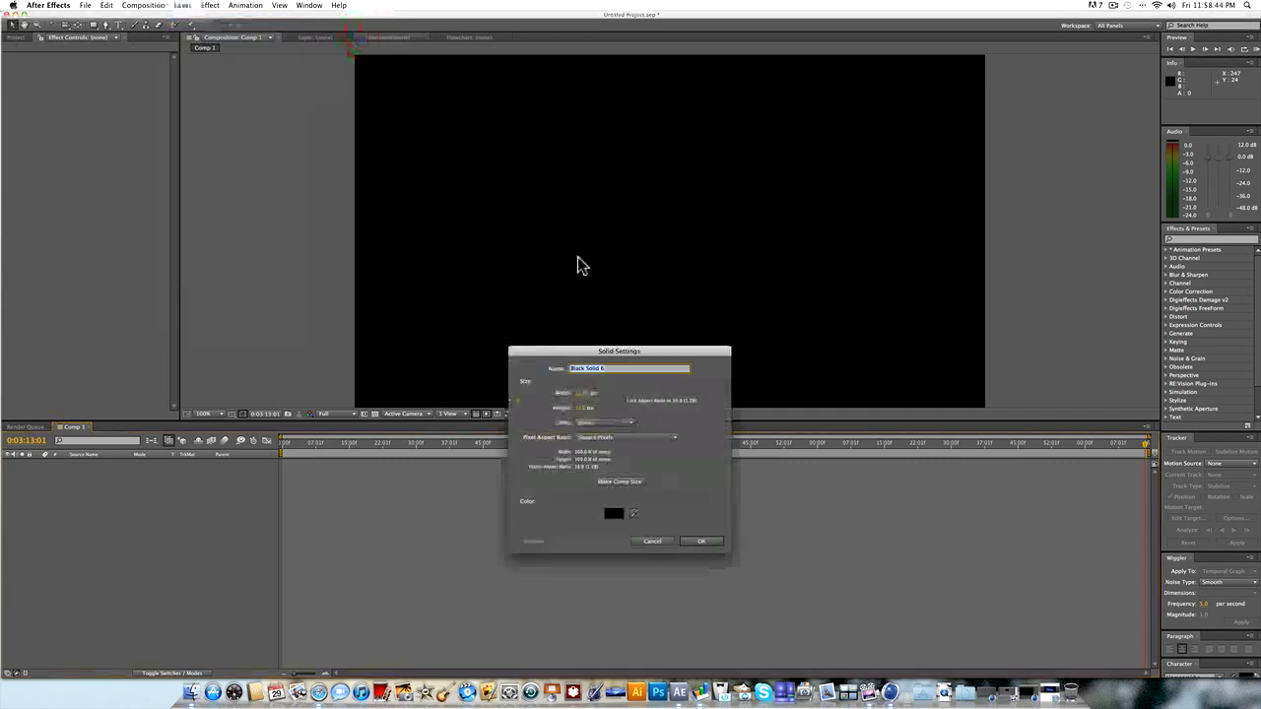
pyautogui.click(690, 550)
pyautogui.moveTo(301, 442); pyautogui.dragTo(1015, 414)
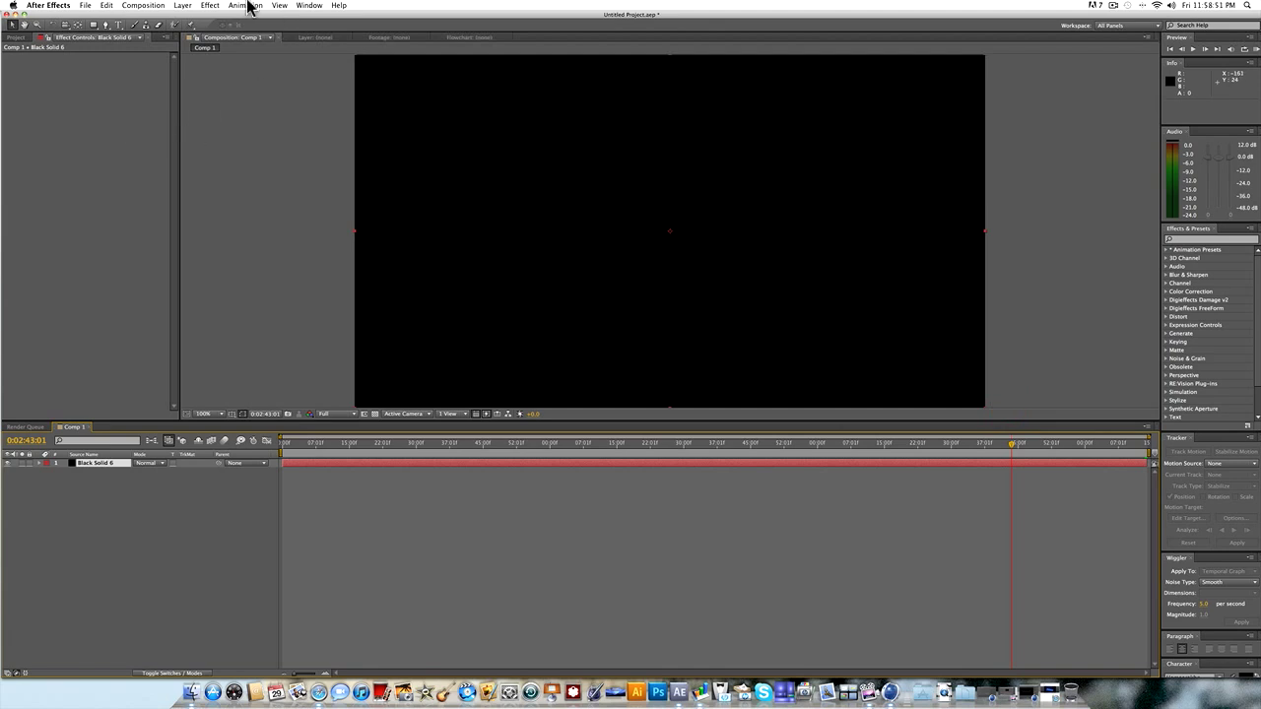
# Apply the Generate > Grid effect to Black Solid 6 and set its Border to 2.
pyautogui.click(210, 5)
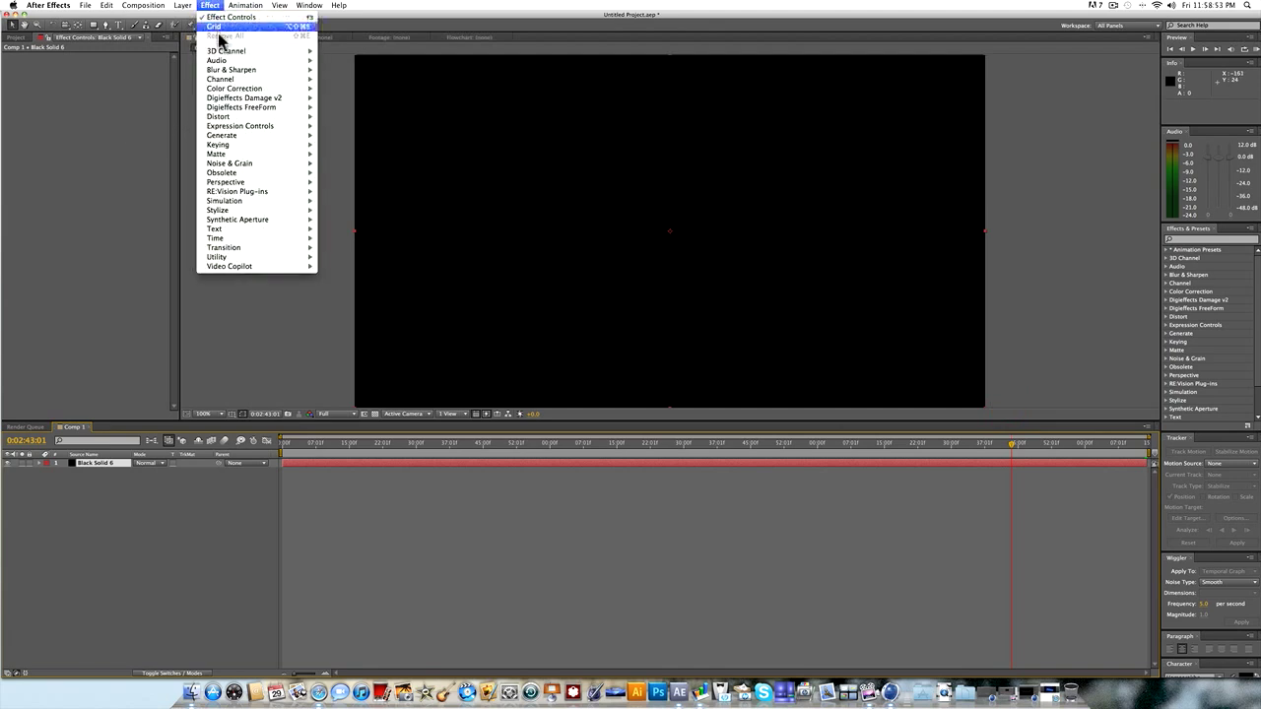
pyautogui.moveTo(253, 135)
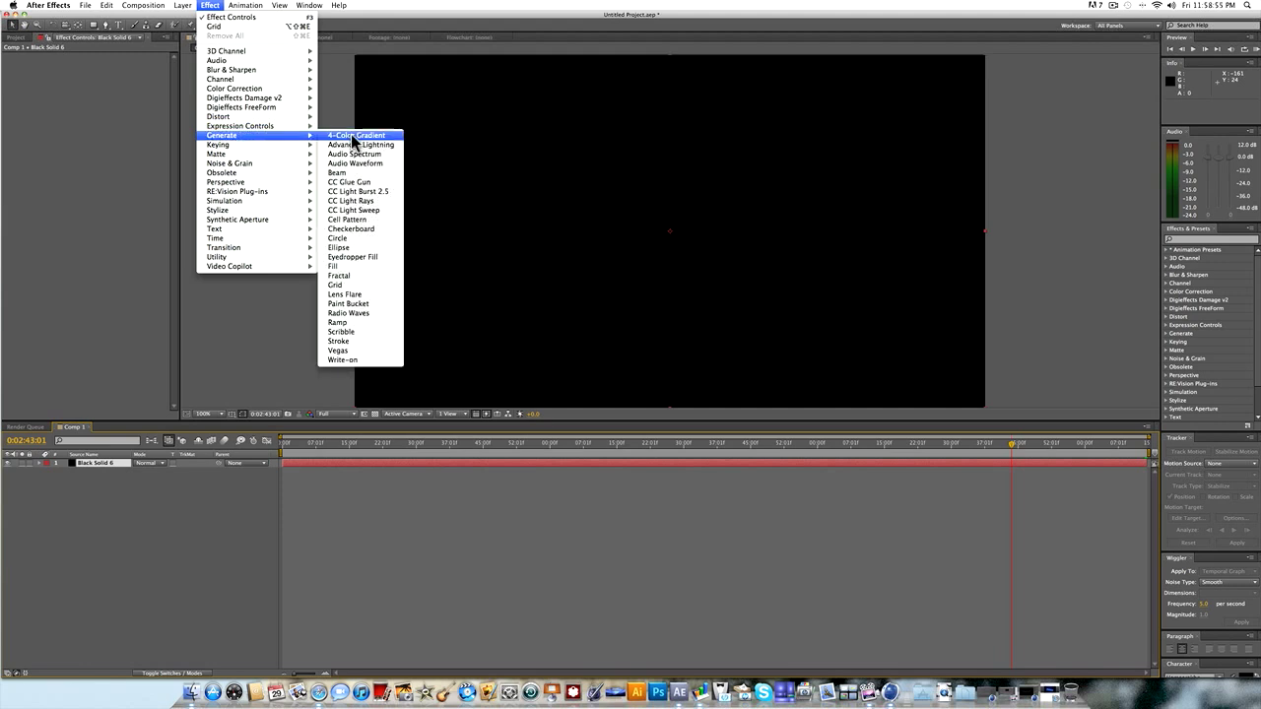
pyautogui.click(325, 283)
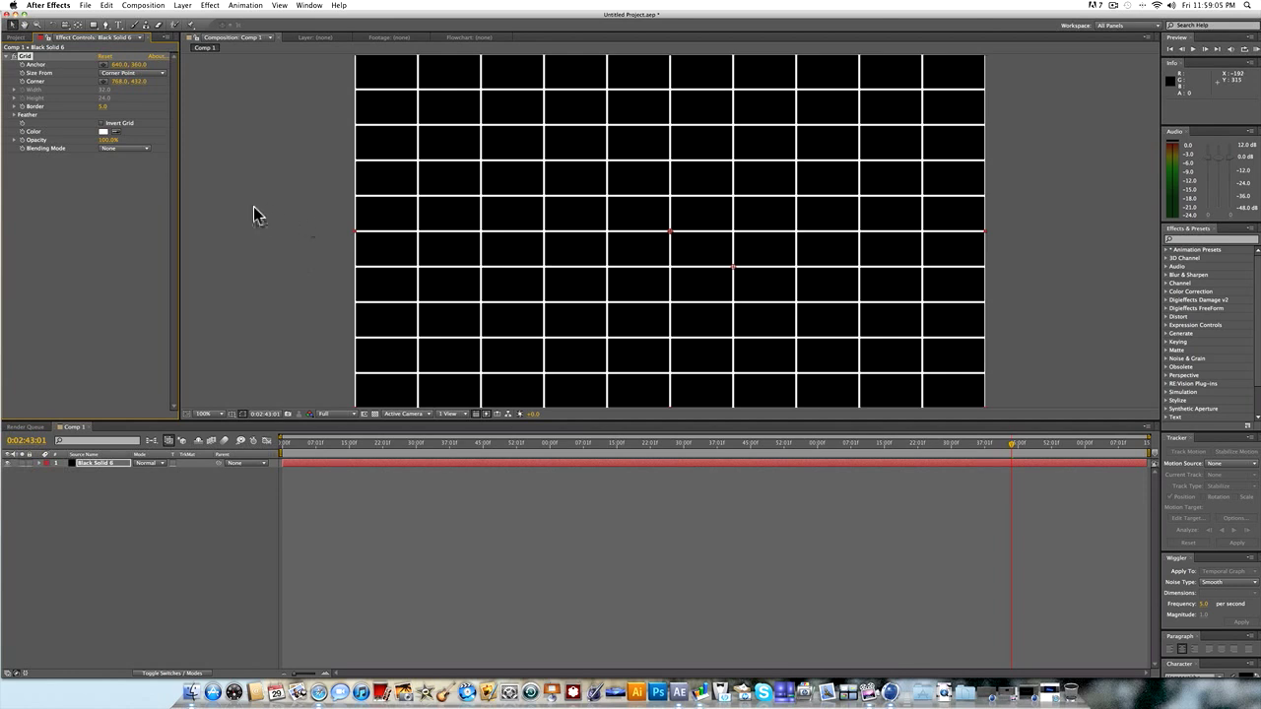
pyautogui.click(106, 106)
pyautogui.write('2')
pyautogui.press('Return')
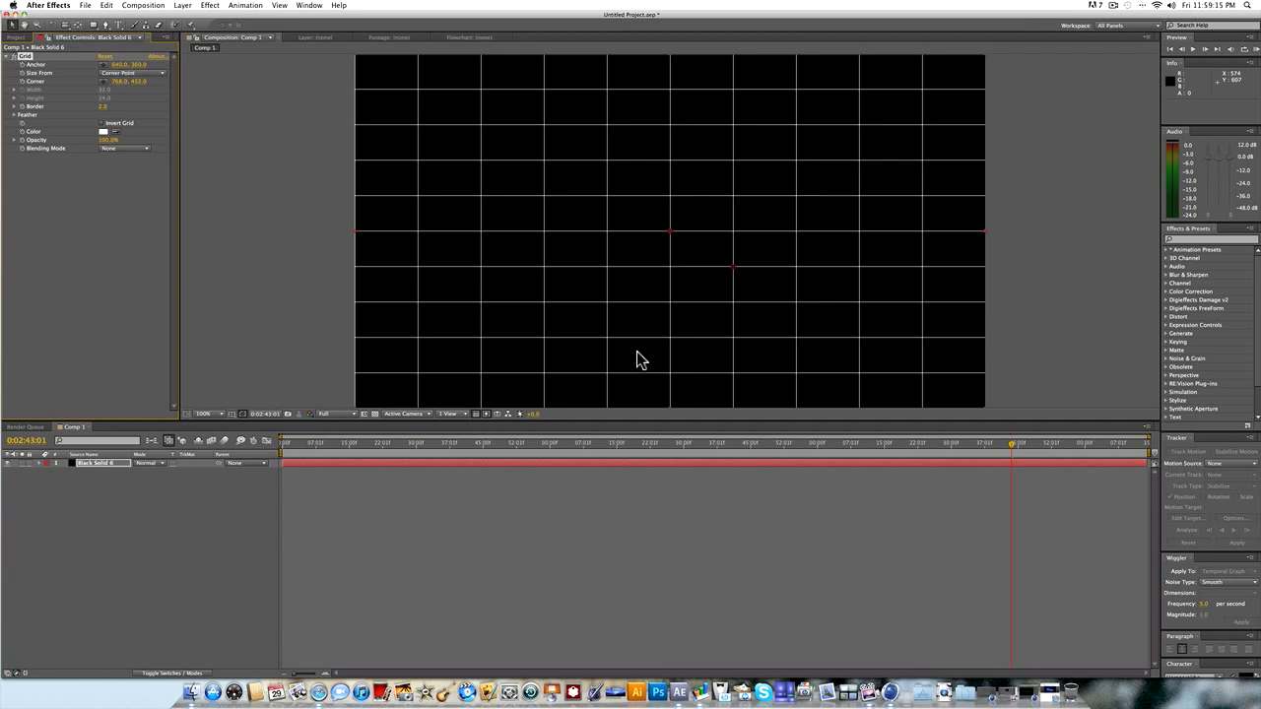
# Change the Grid effect's color from white to green.
pyautogui.click(104, 132)
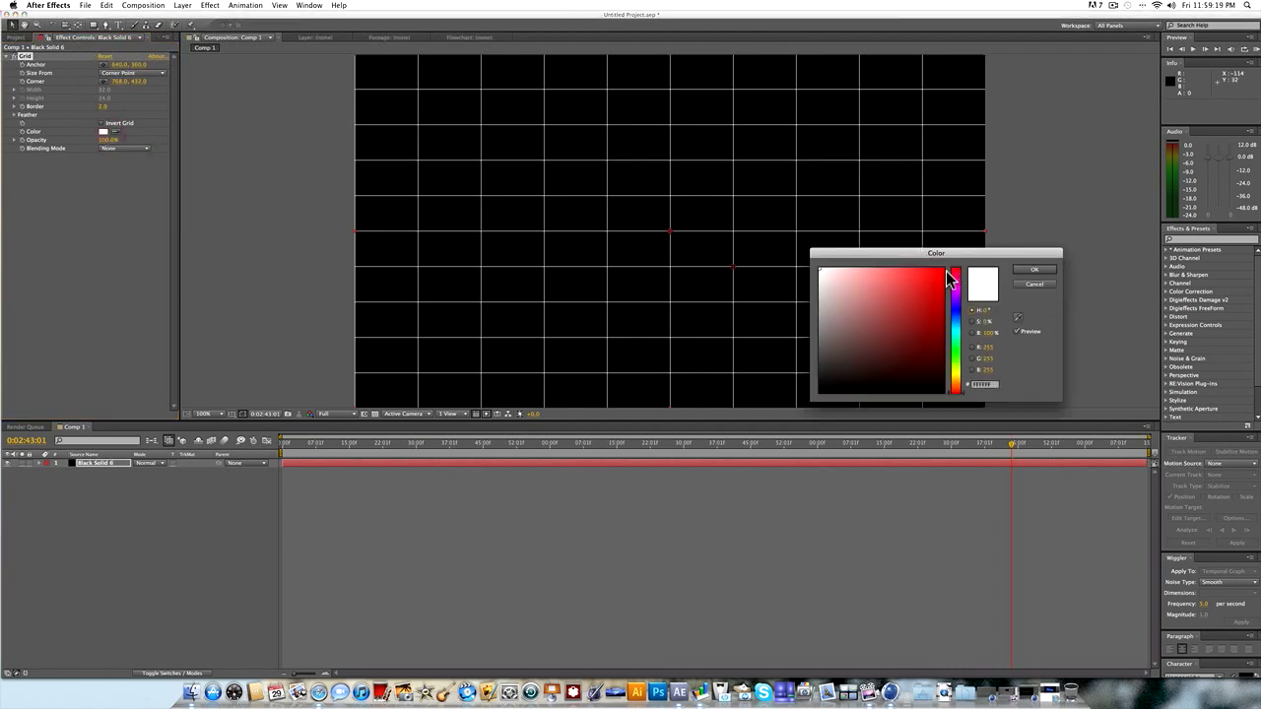
pyautogui.moveTo(957, 370); pyautogui.dragTo(956, 356)
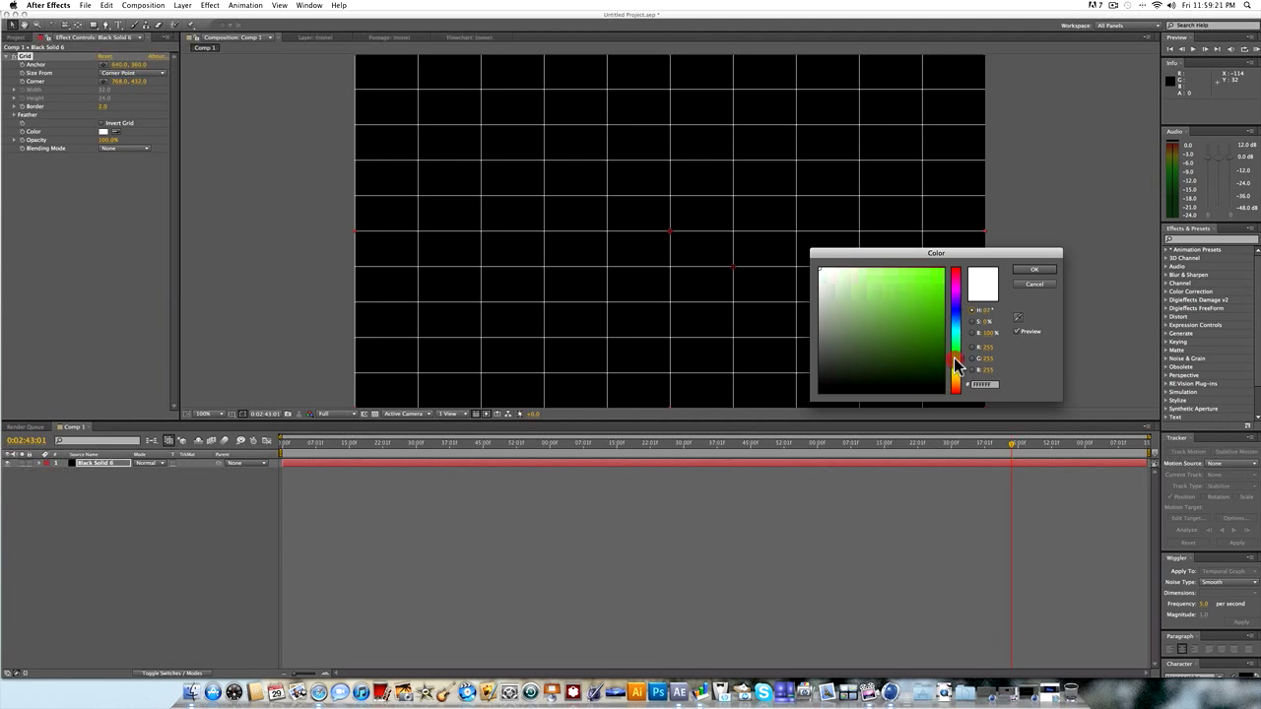
pyautogui.click(1035, 268)
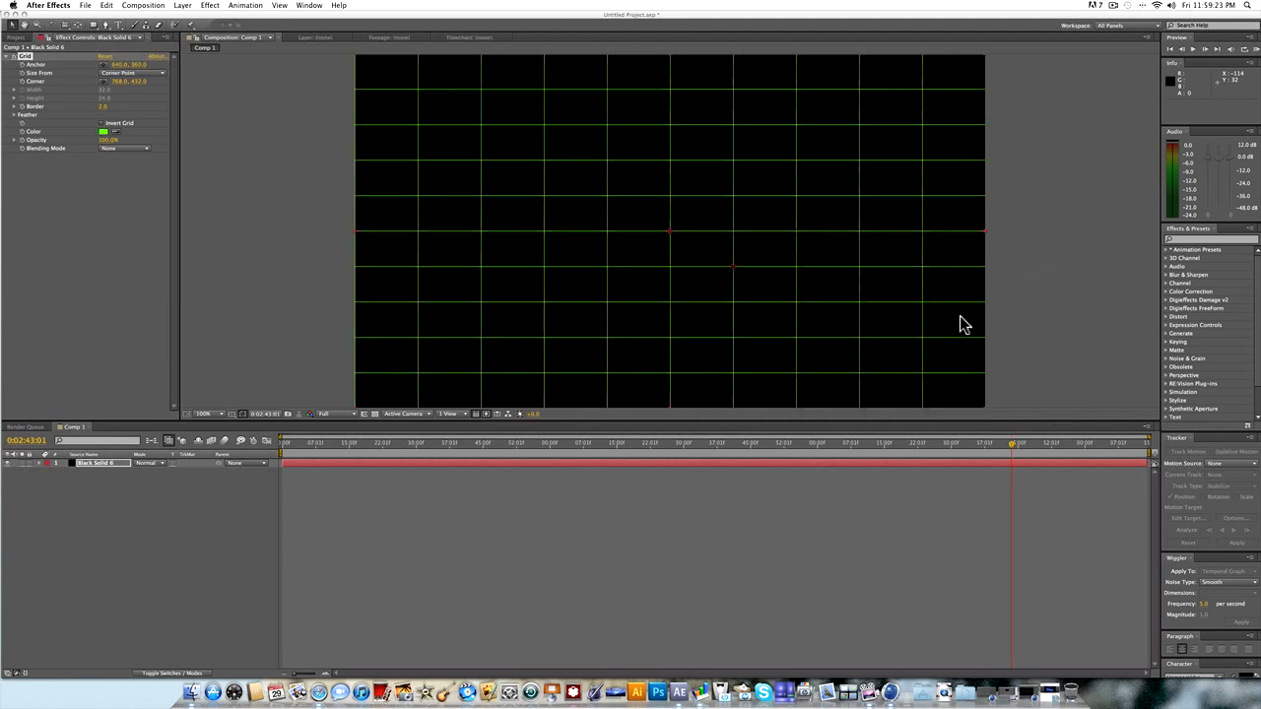
pyautogui.click(302, 443)
pyautogui.moveTo(251, 431); pyautogui.dragTo(754, 417)
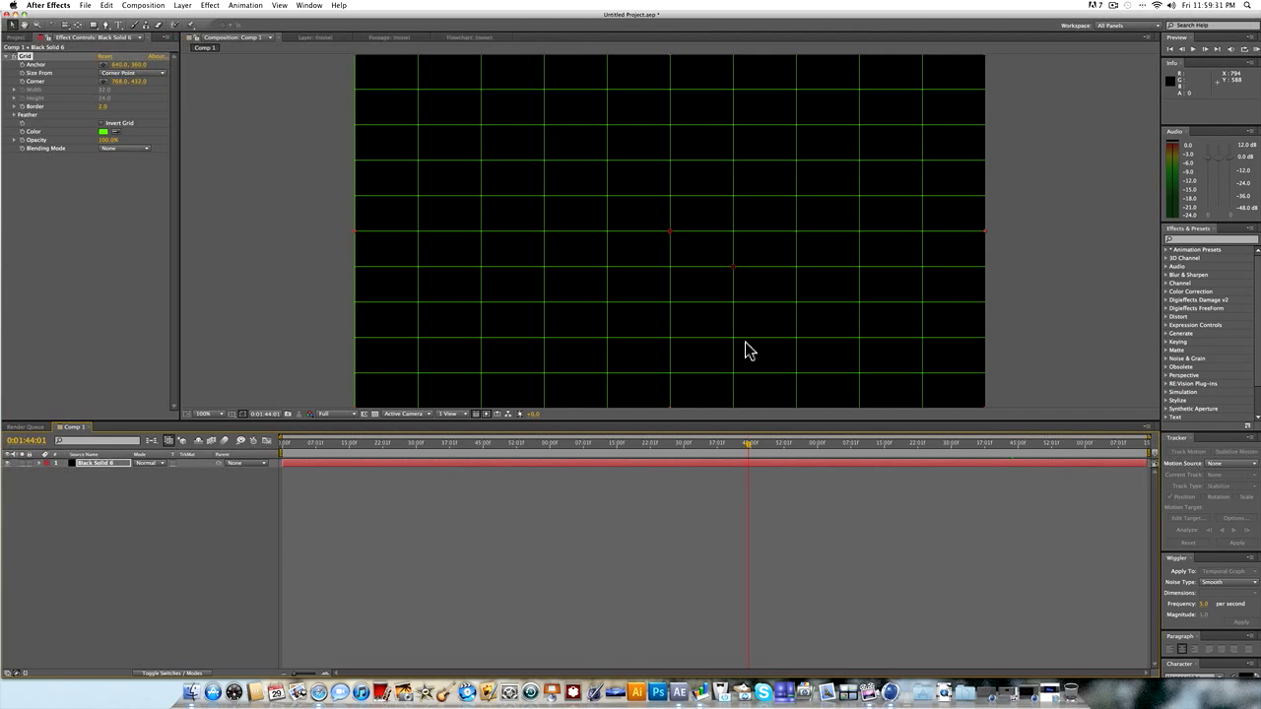
# Make Black Solid 6 a 3D layer and set its X Rotation to 90°.
pyautogui.click(183, 5)
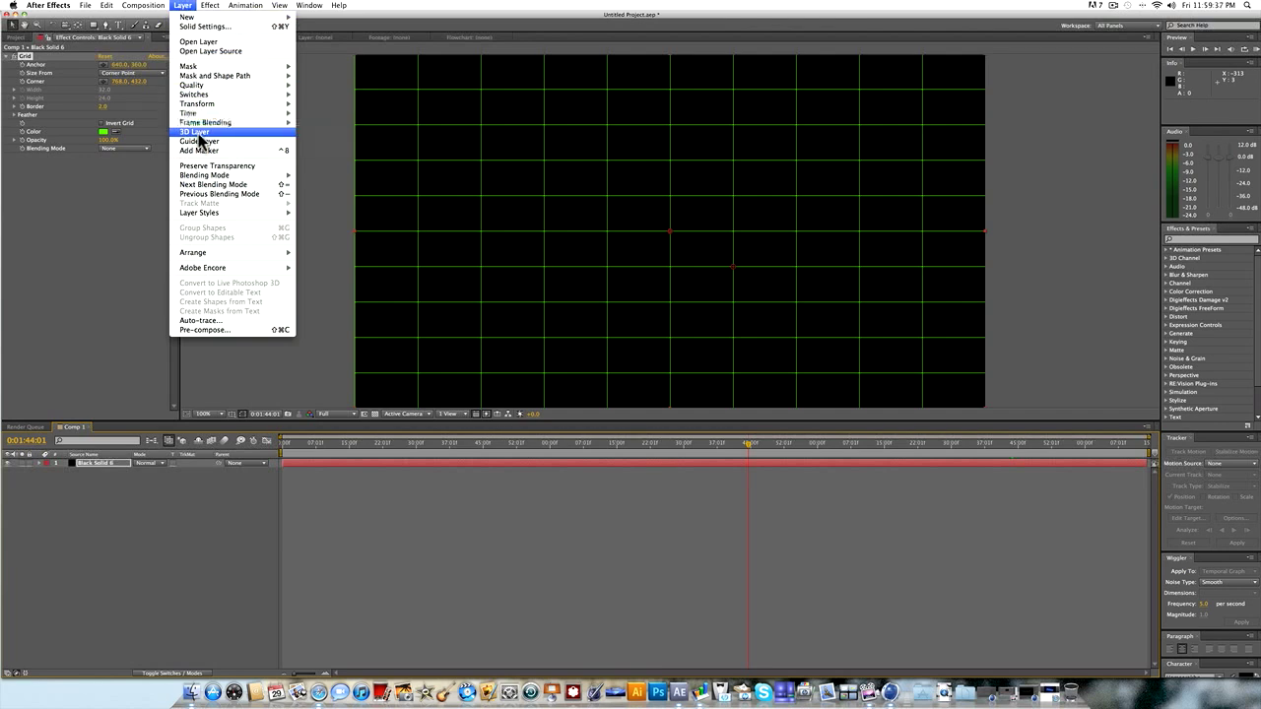
pyautogui.click(198, 133)
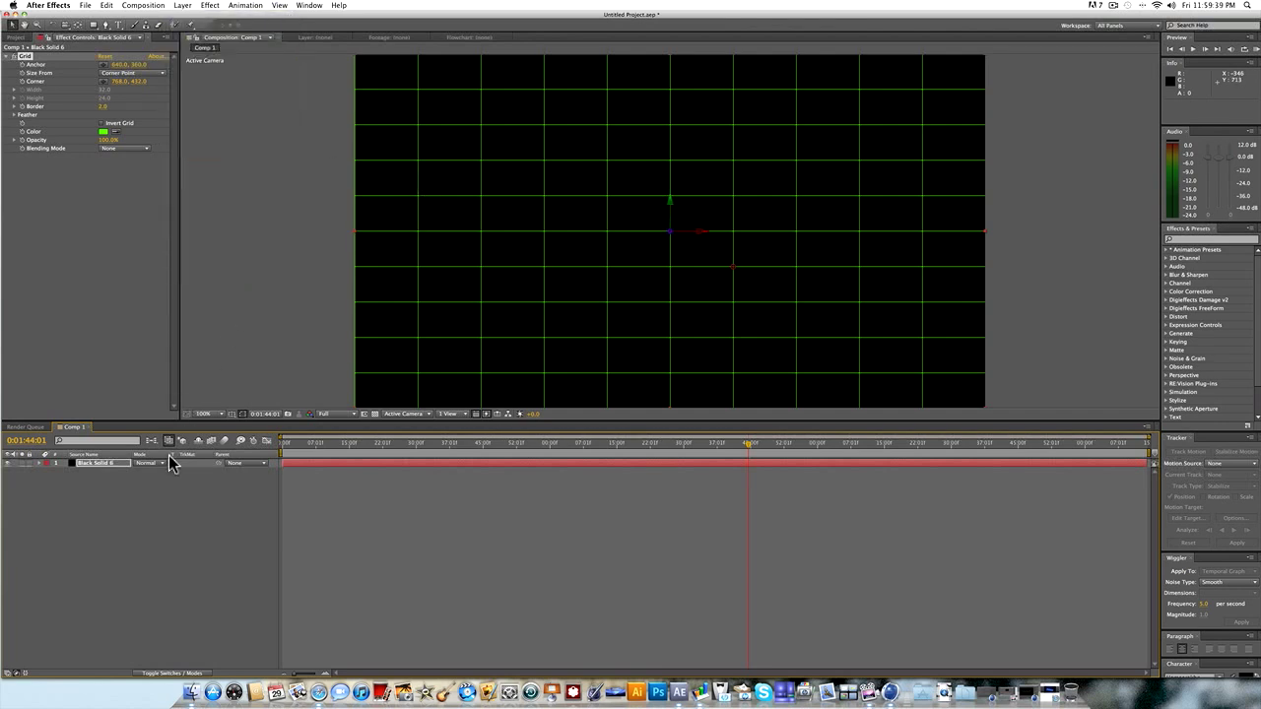
pyautogui.click(93, 465)
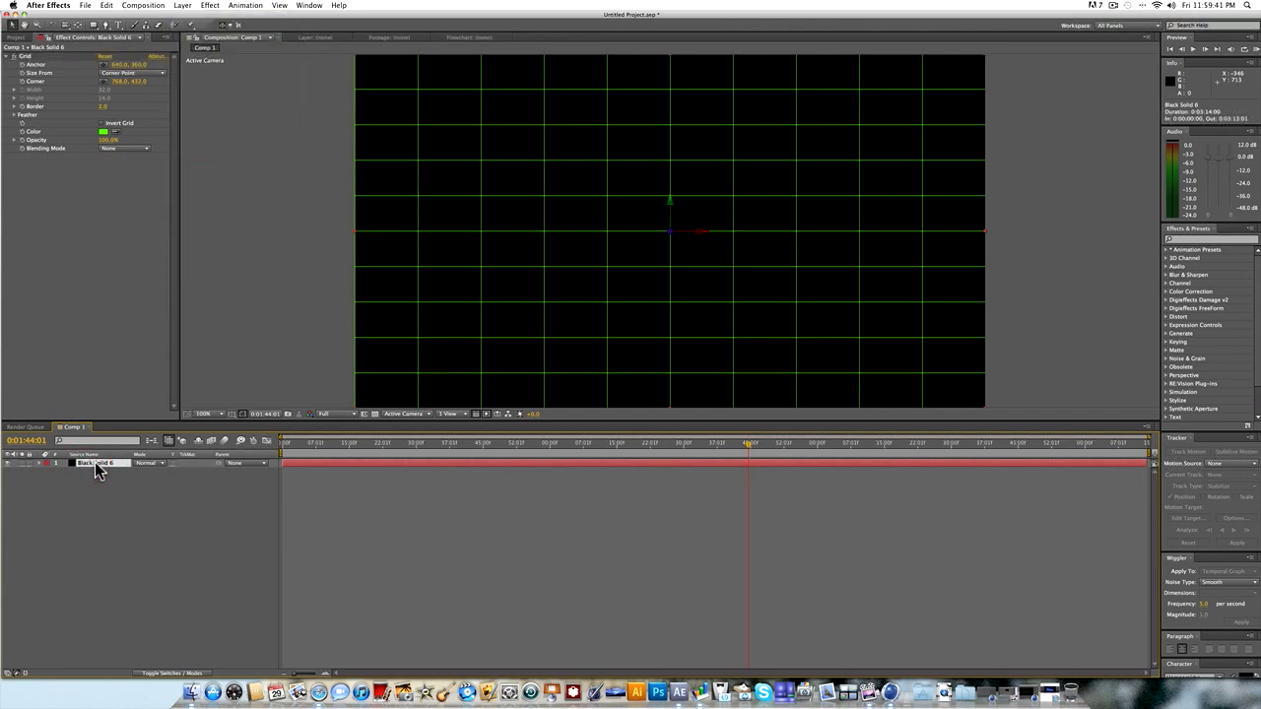
pyautogui.click(39, 469)
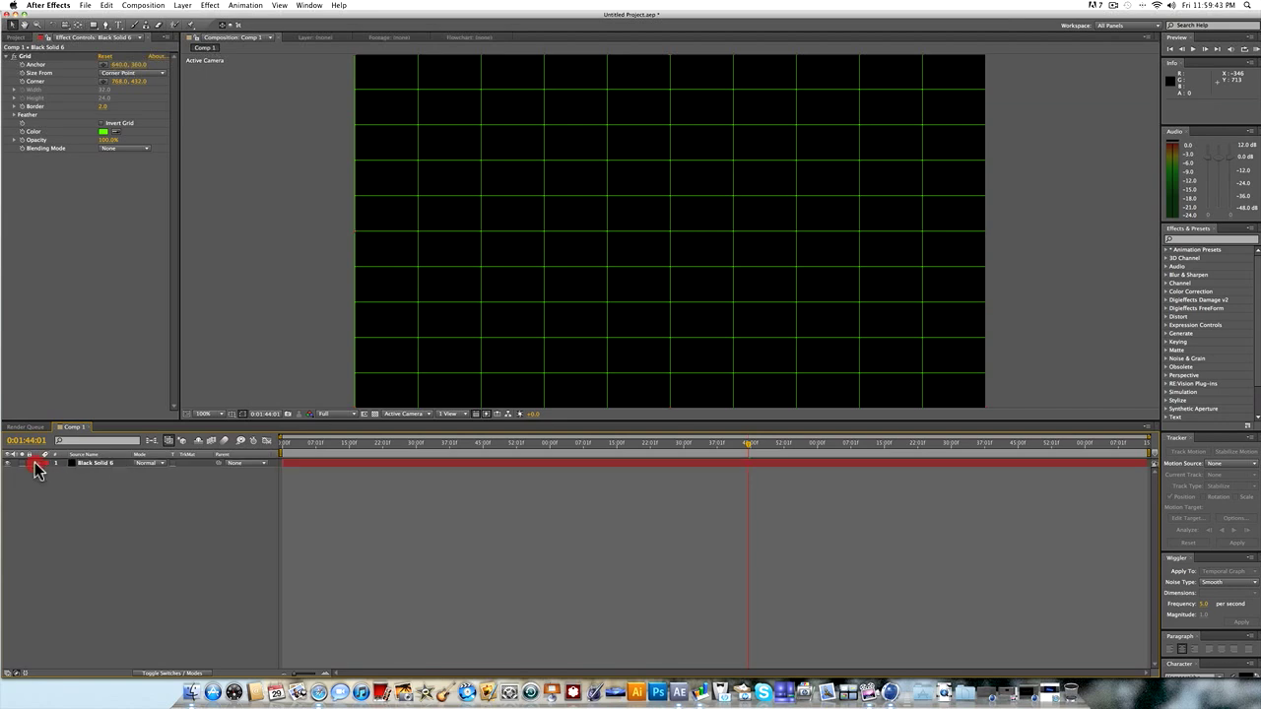
pyautogui.click(40, 463)
pyautogui.click(46, 480)
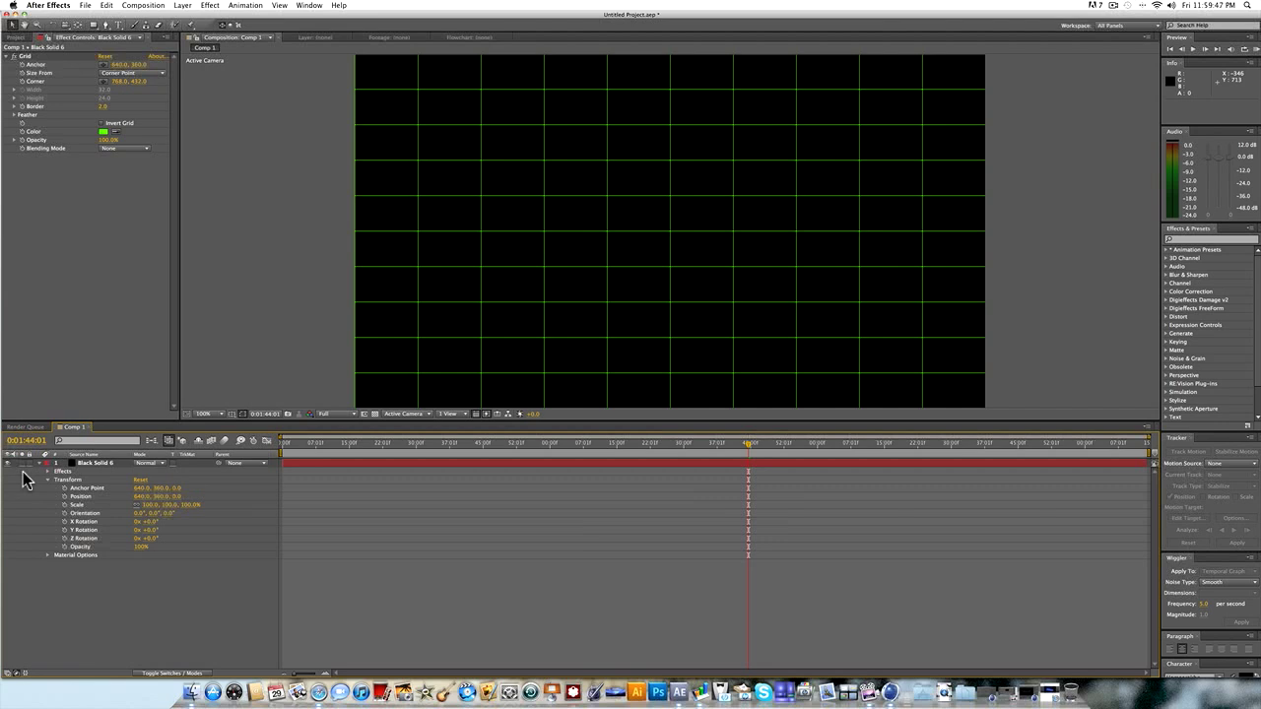
pyautogui.click(148, 521)
pyautogui.write('90')
pyautogui.press('Return')
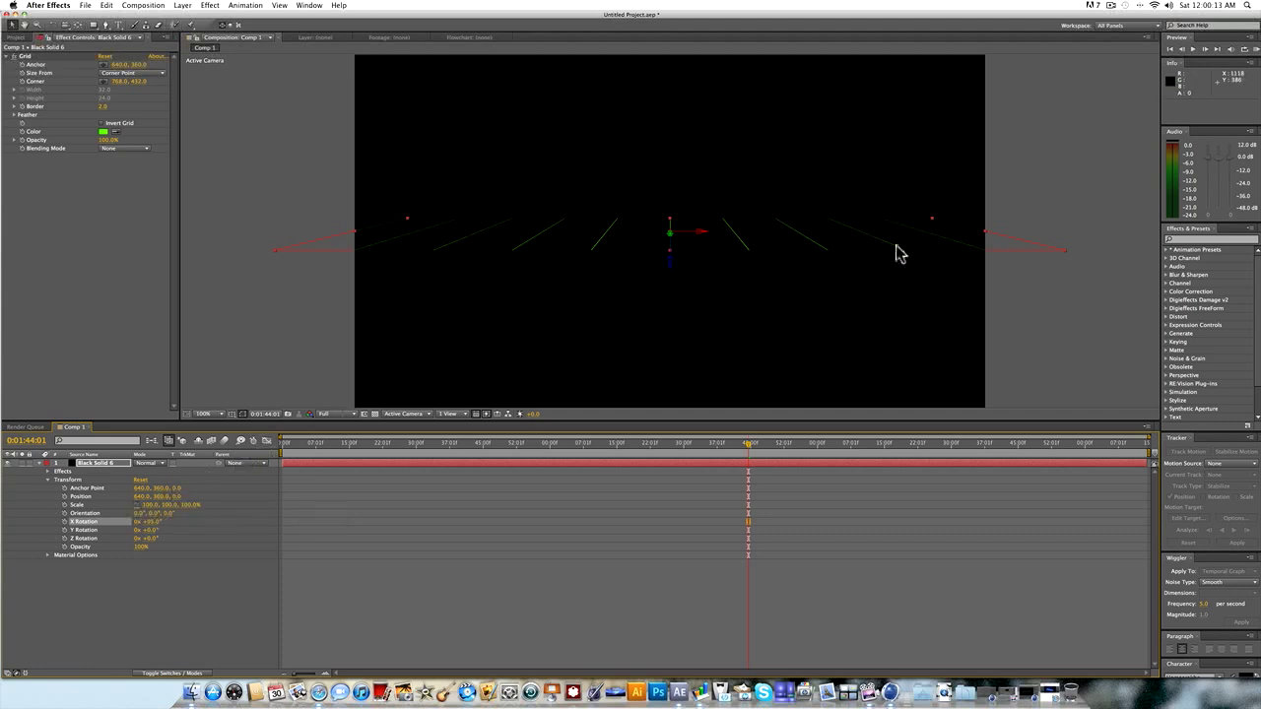
# Set the grid layer's Scale to 150% wide and 400% deep (150, 400, 100).
pyautogui.click(149, 505)
pyautogui.write('150')
pyautogui.press('Return')
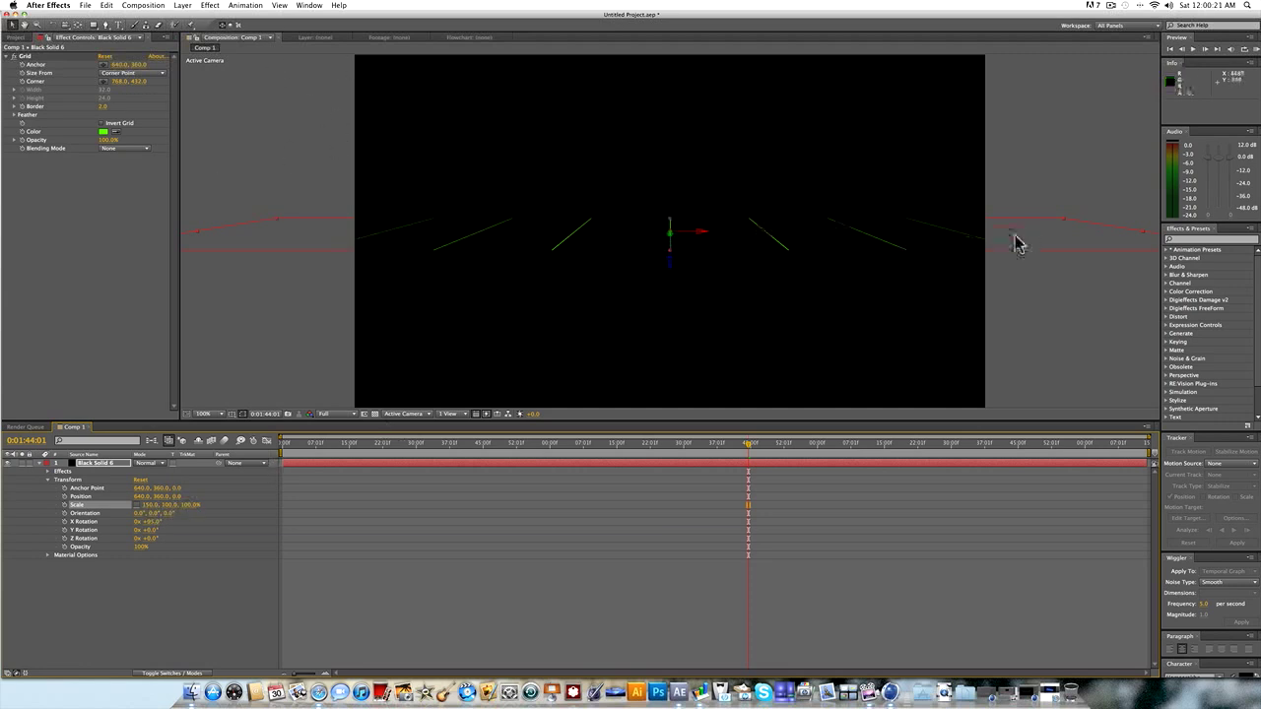
pyautogui.click(172, 504)
pyautogui.write('400')
pyautogui.press('Return')
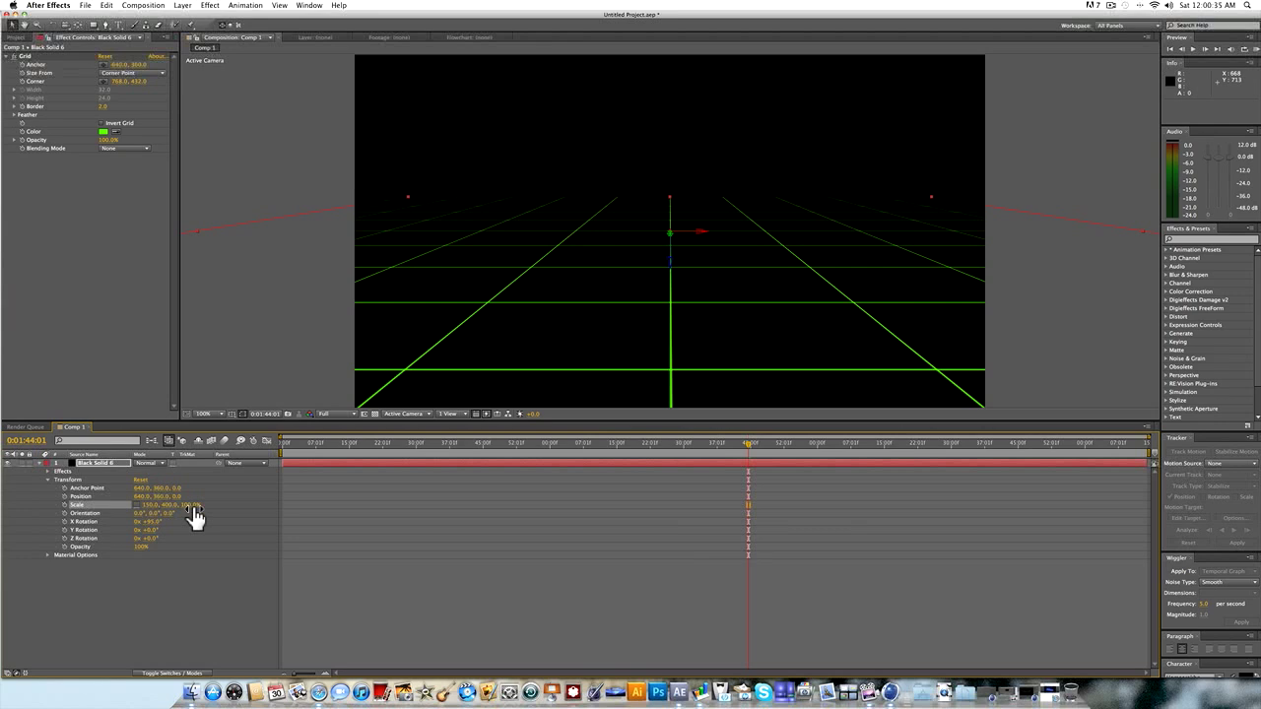
pyautogui.moveTo(357, 444); pyautogui.dragTo(703, 443)
# Apply Stylize > Glow to Black Solid 6 so the green grid lines glow.
pyautogui.click(208, 6)
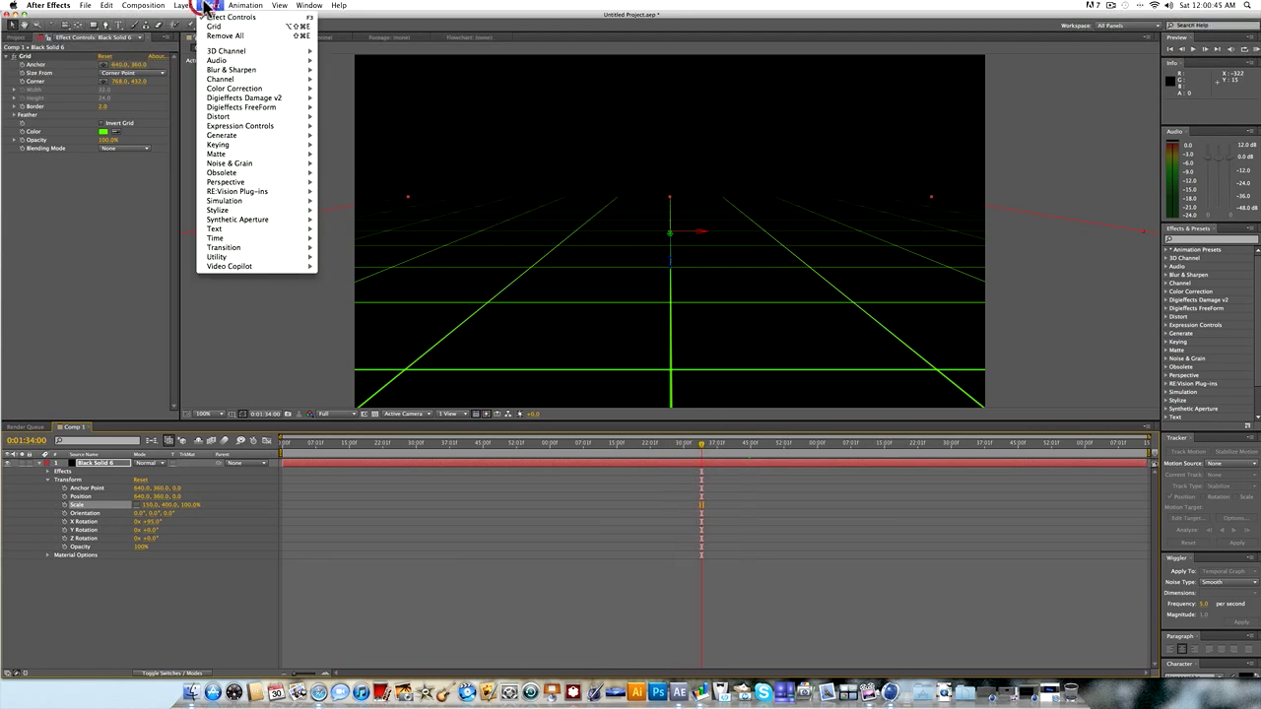
pyautogui.moveTo(249, 213)
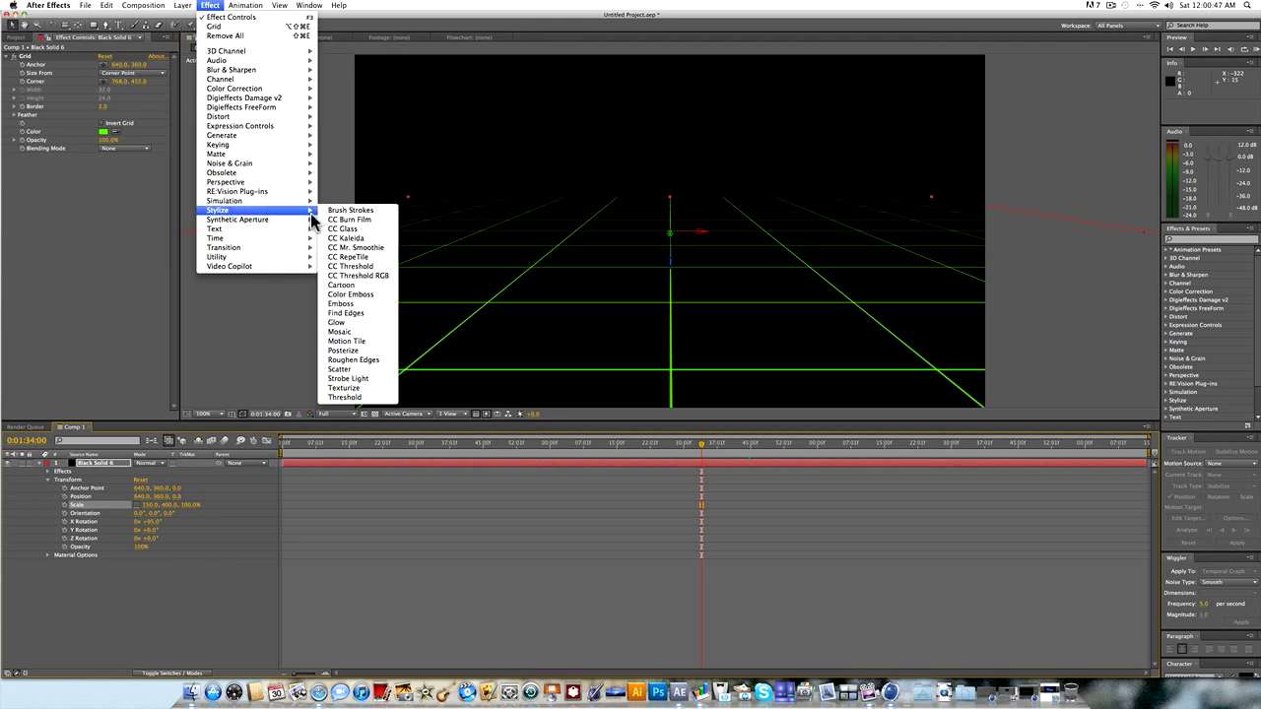
pyautogui.click(331, 325)
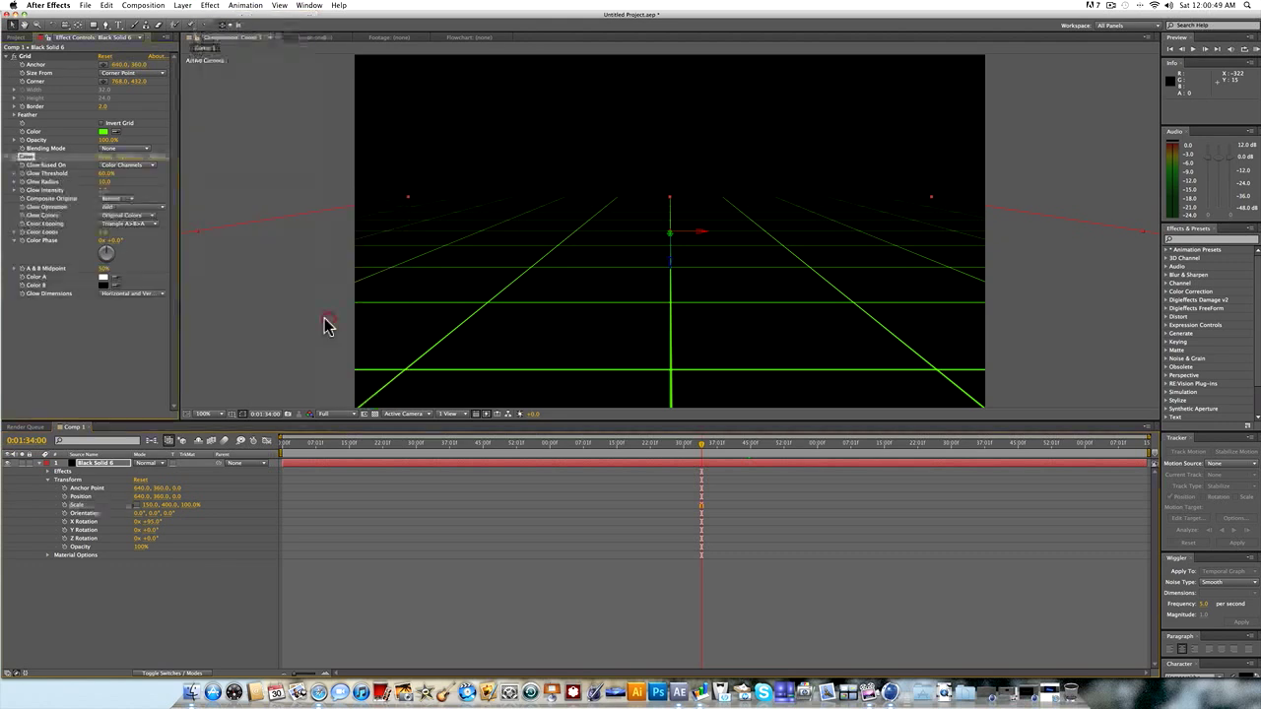
pyautogui.press('.')
pyautogui.press('.')
pyautogui.press('.')
pyautogui.press('.')
pyautogui.press(',')
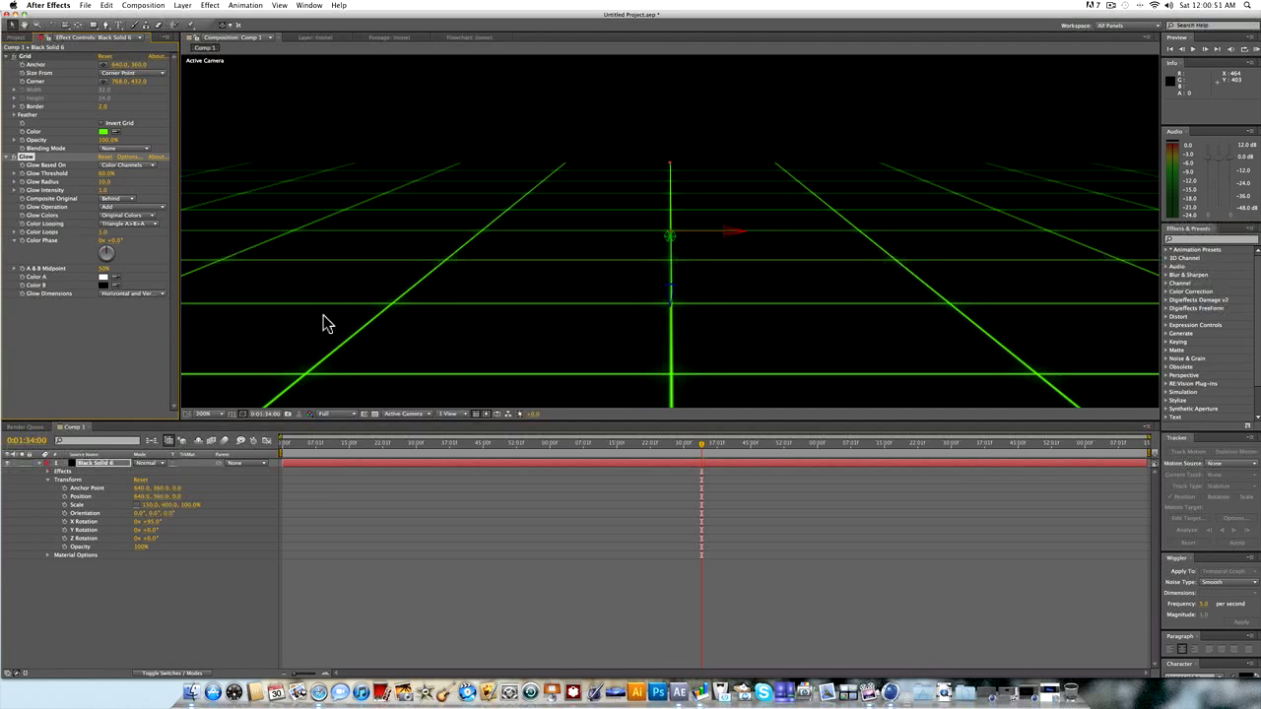
pyautogui.press(',')
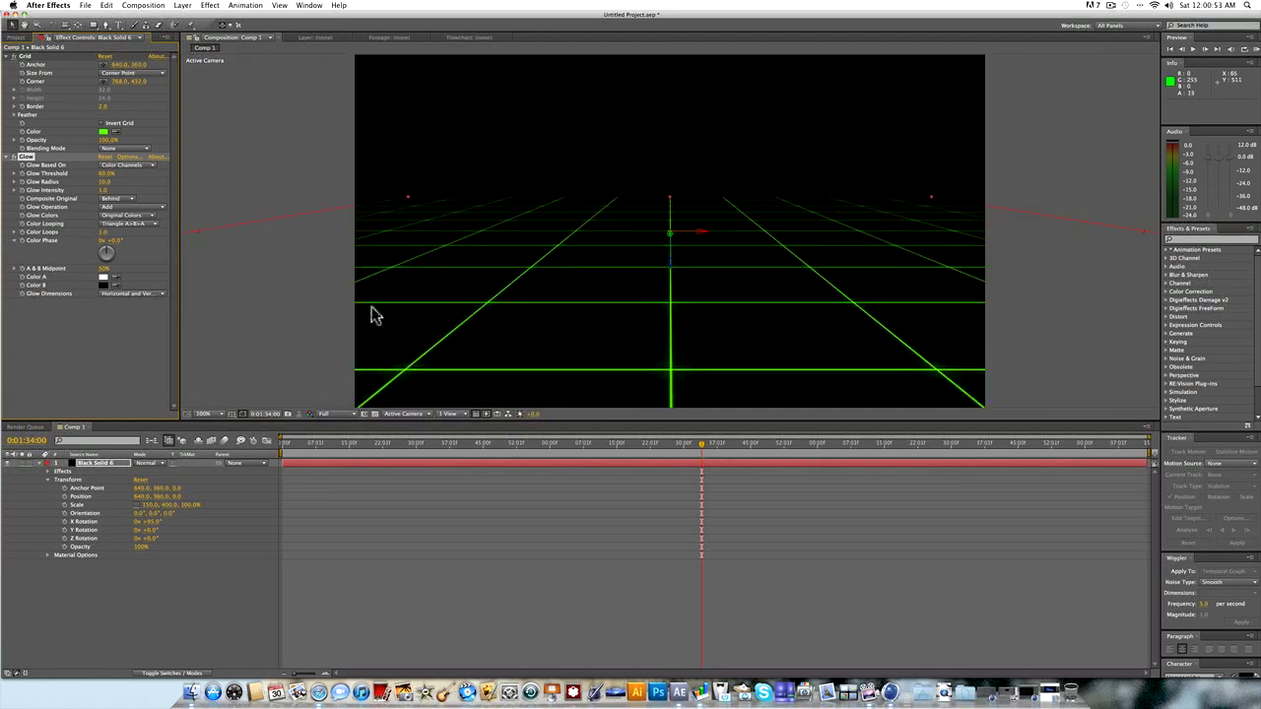
pyautogui.click(148, 577)
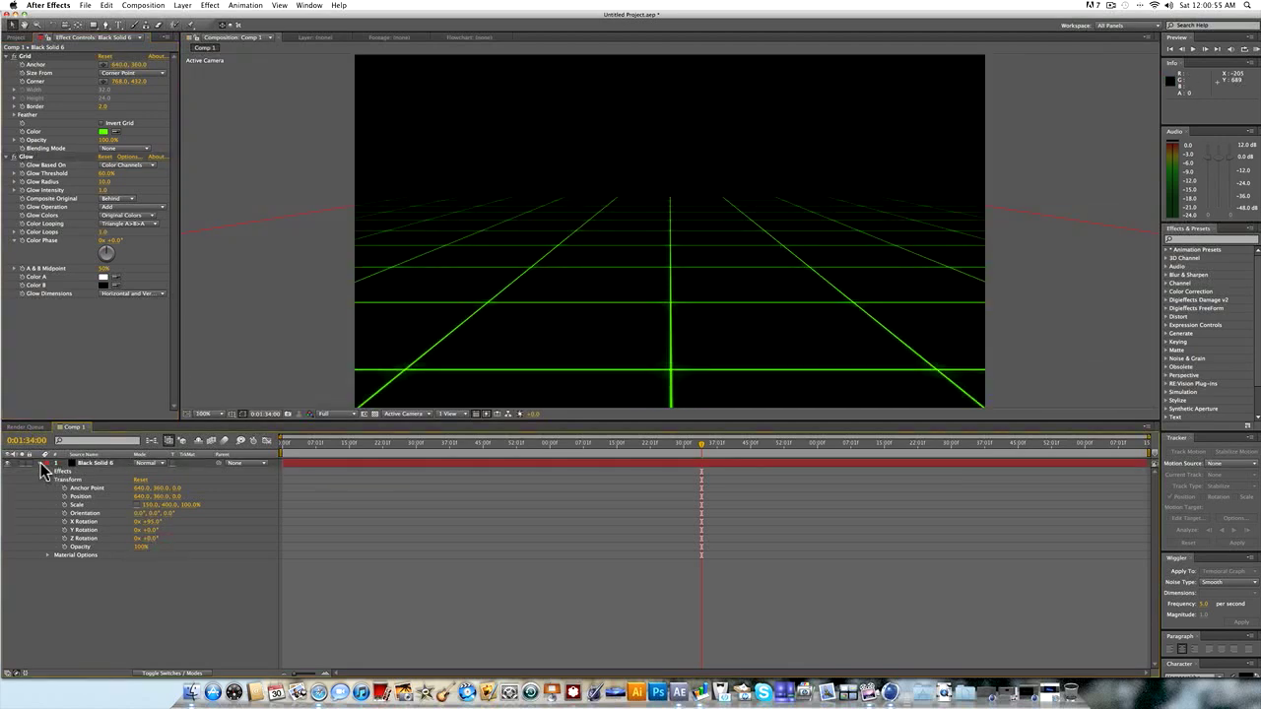
pyautogui.click(41, 463)
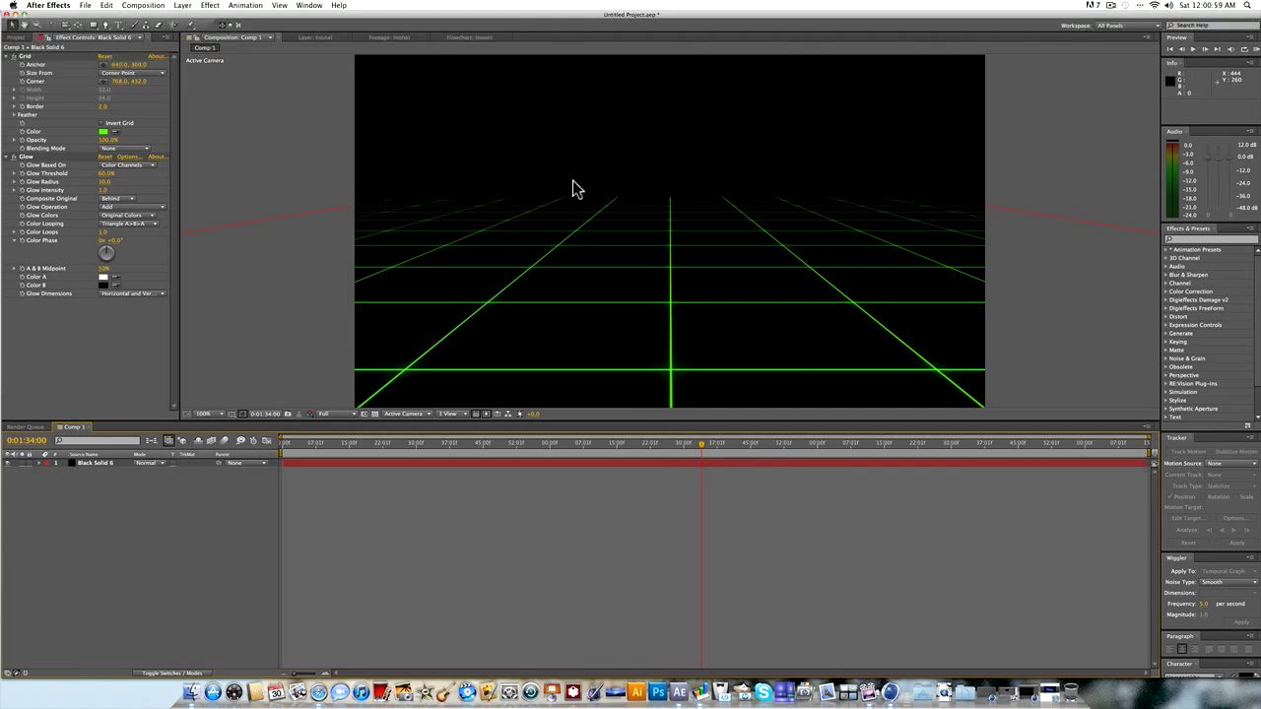
pyautogui.press(',')
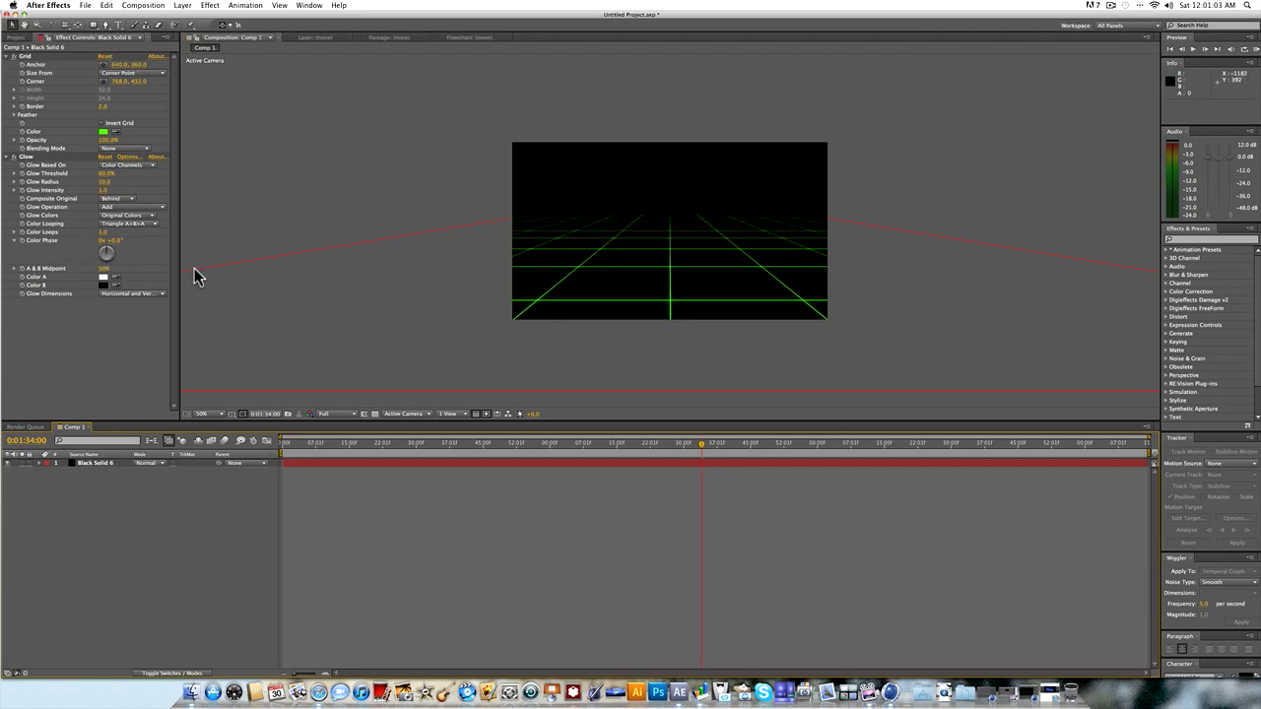
# Create a new black solid named Black Solid 7 above the grid layer.
pyautogui.click(182, 4)
pyautogui.moveTo(185, 18)
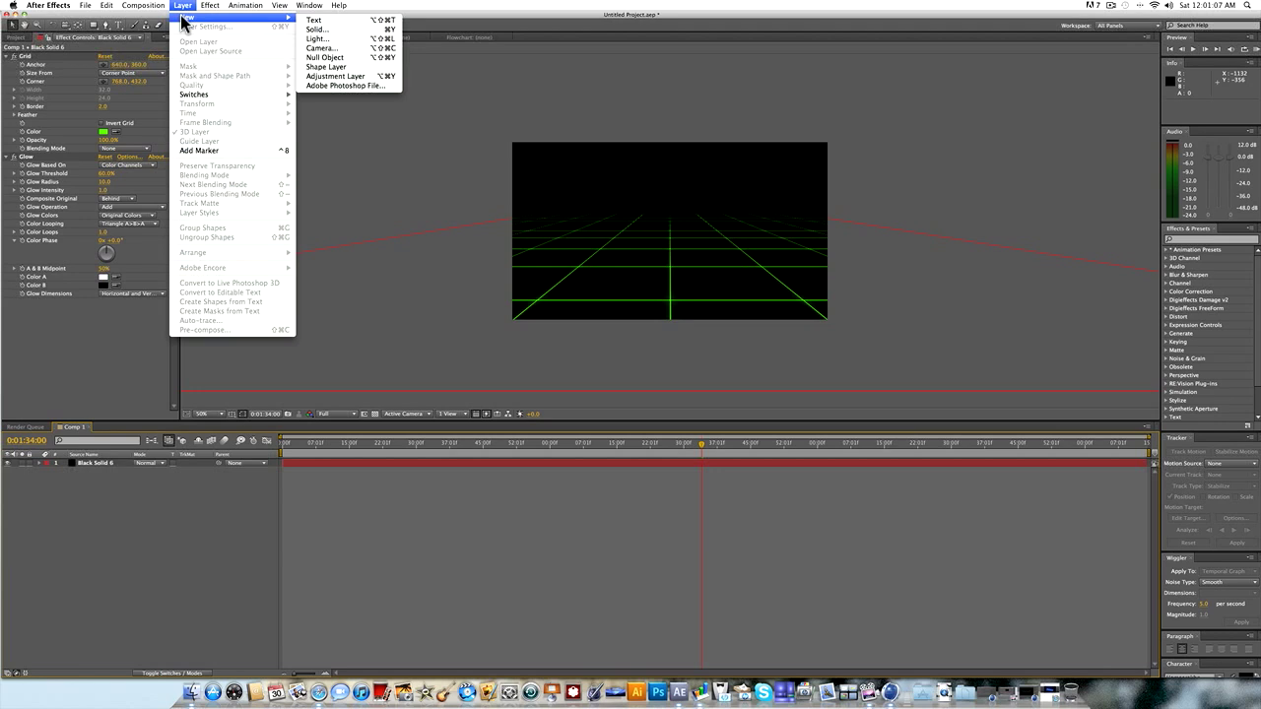
pyautogui.click(352, 32)
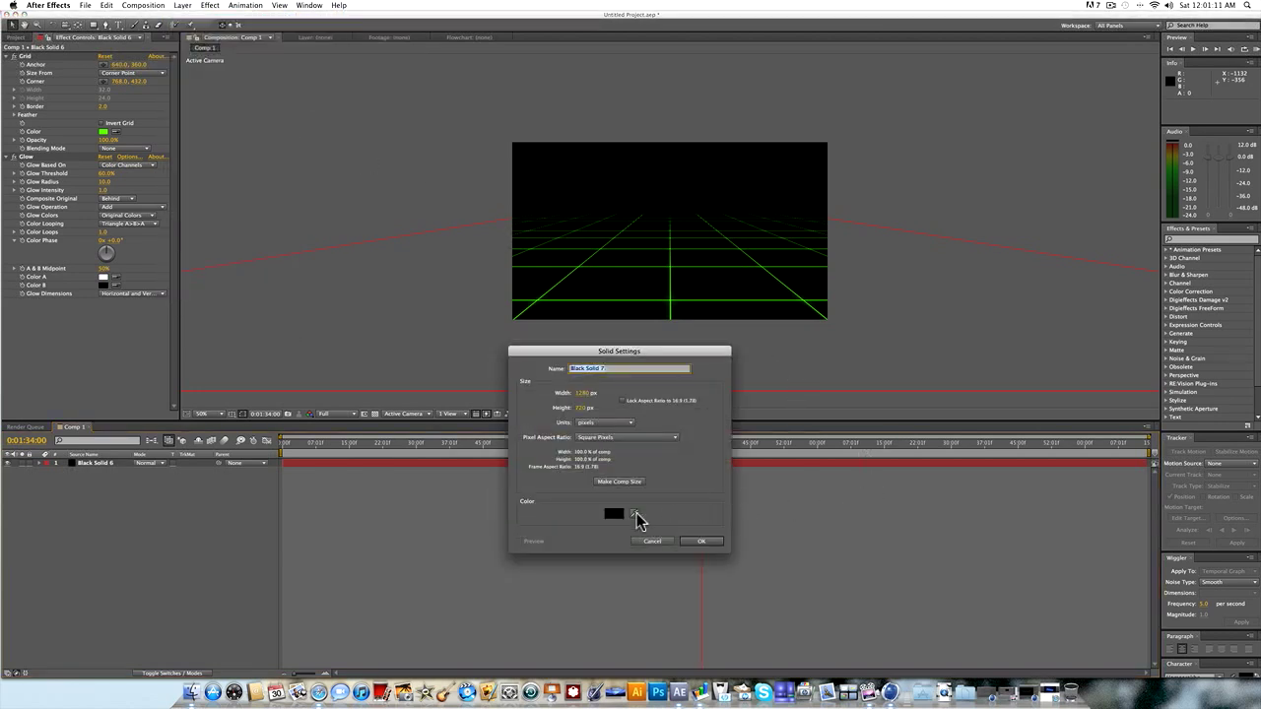
pyautogui.click(706, 542)
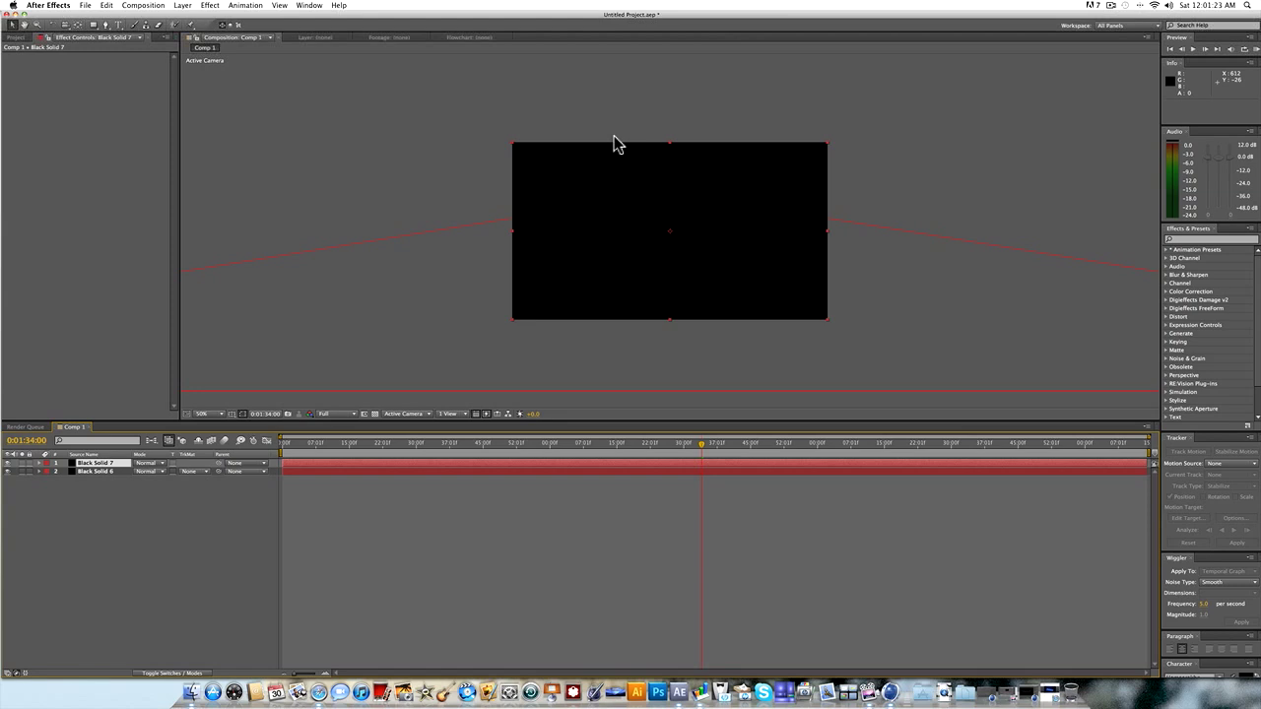
# Draw a rectangular mask on Black Solid 7 covering the upper part of the frame.
pyautogui.click(89, 27)
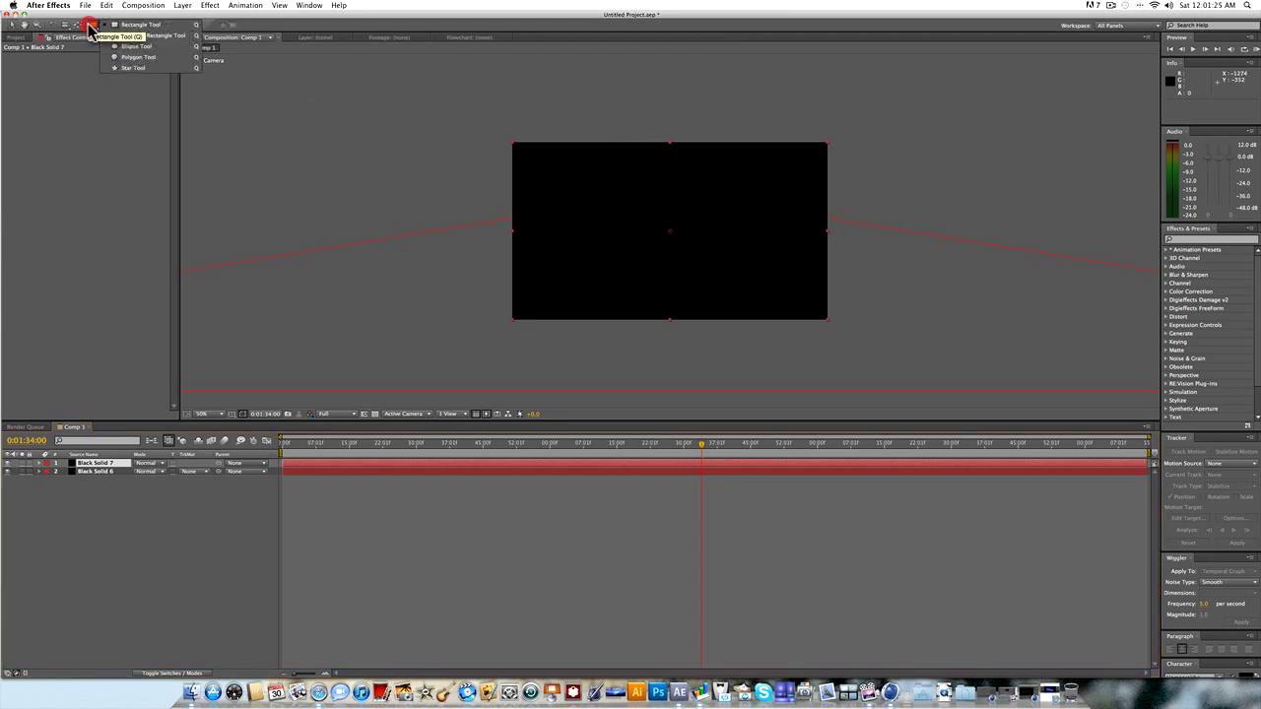
pyautogui.moveTo(89, 28); pyautogui.dragTo(126, 27)
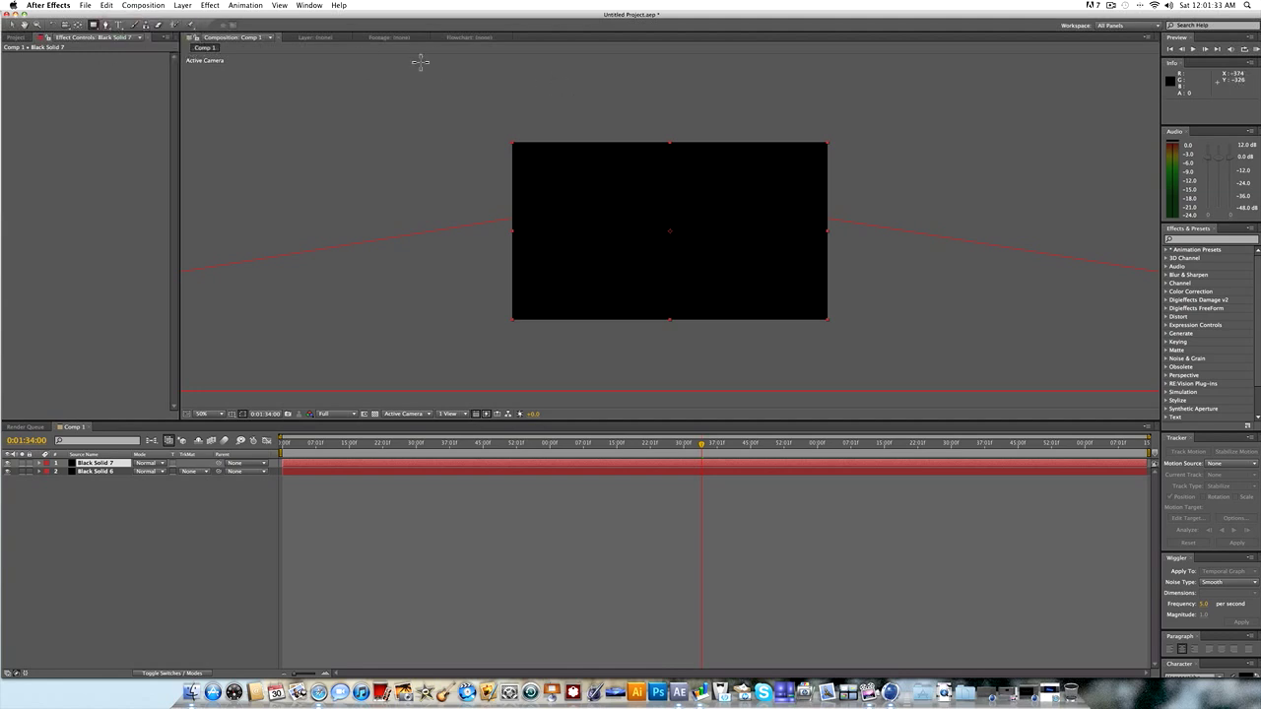
pyautogui.moveTo(420, 61); pyautogui.dragTo(929, 234)
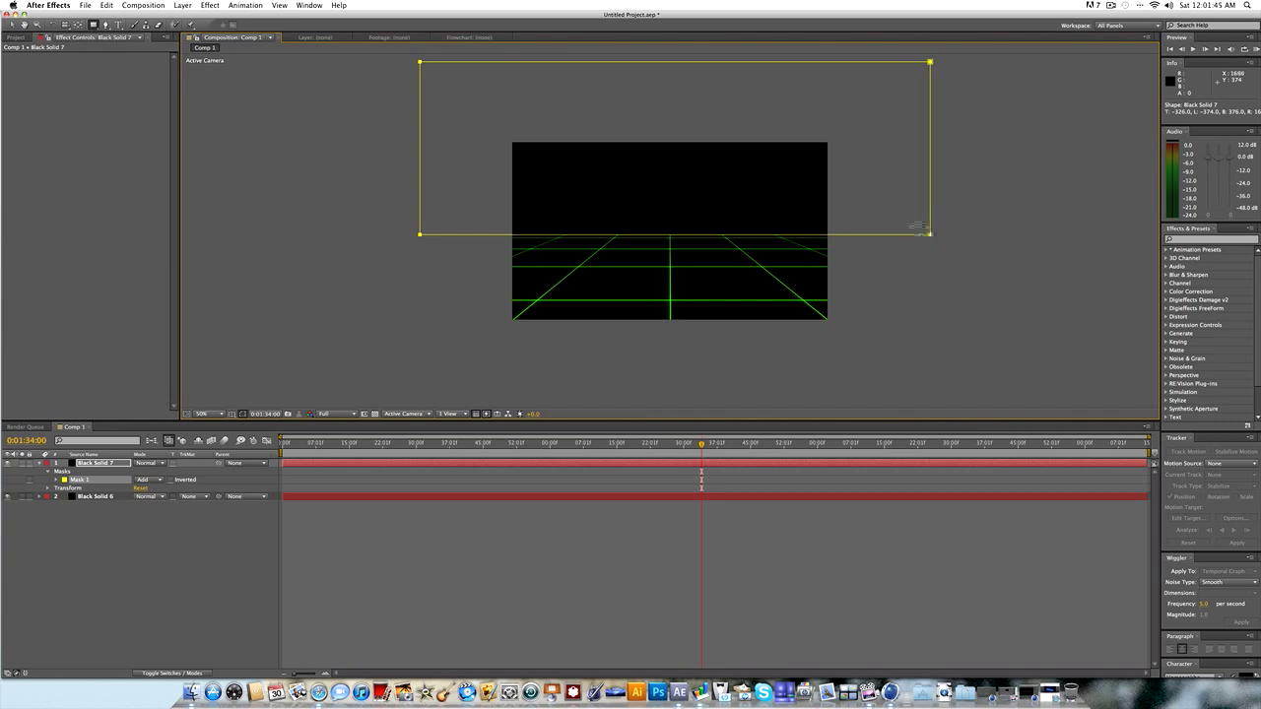
pyautogui.click(12, 23)
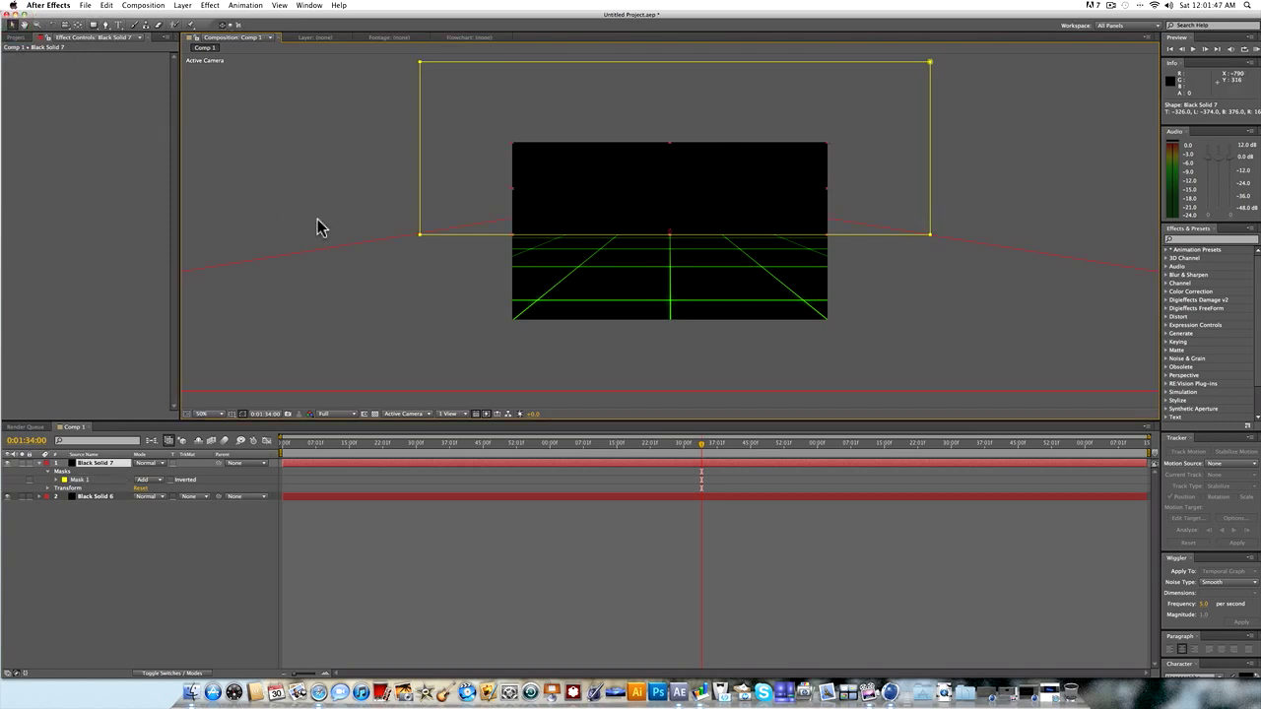
pyautogui.click(317, 227)
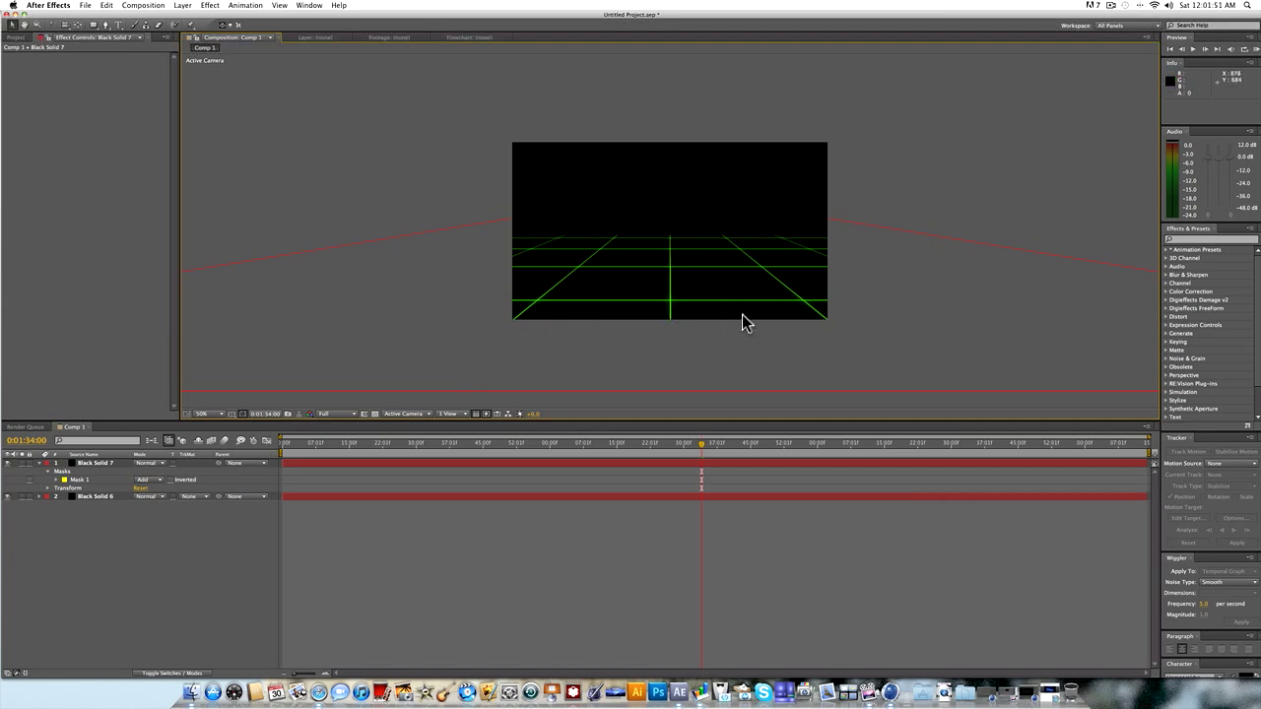
# Set Mask 1's feather on Black Solid 7 to 100 pixels.
pyautogui.click(56, 480)
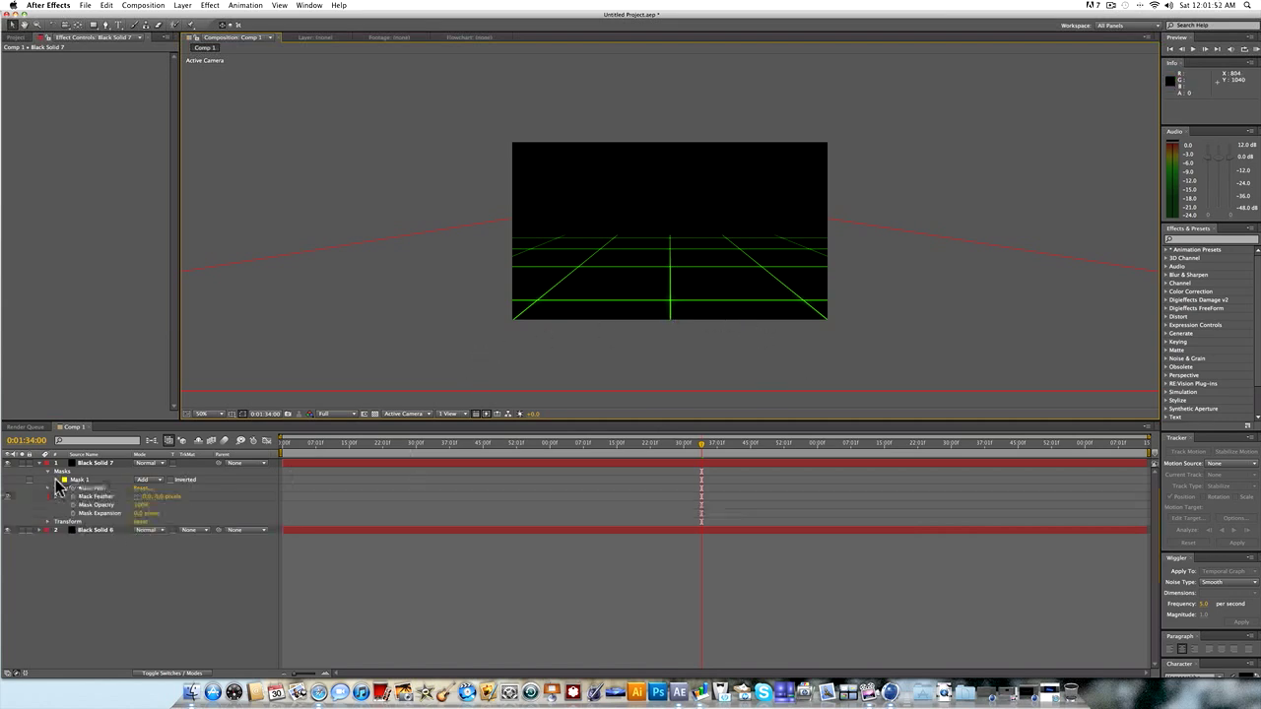
pyautogui.click(146, 496)
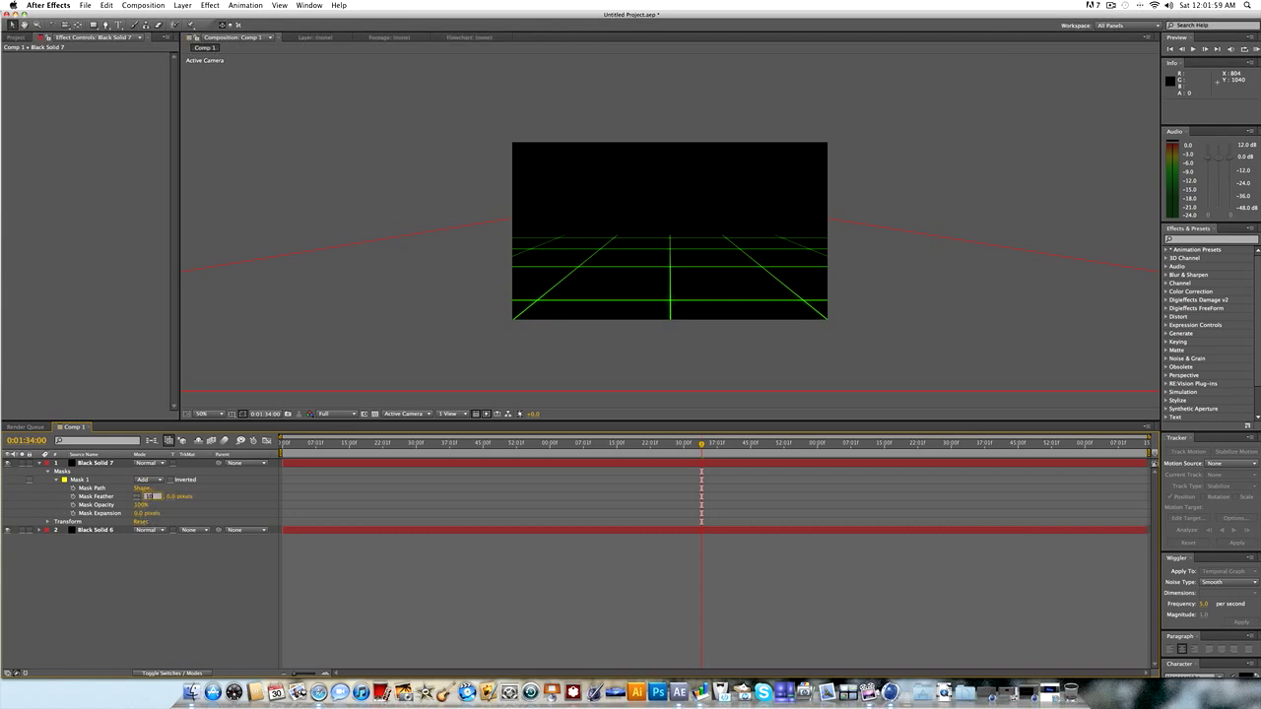
pyautogui.write('100')
pyautogui.press('Return')
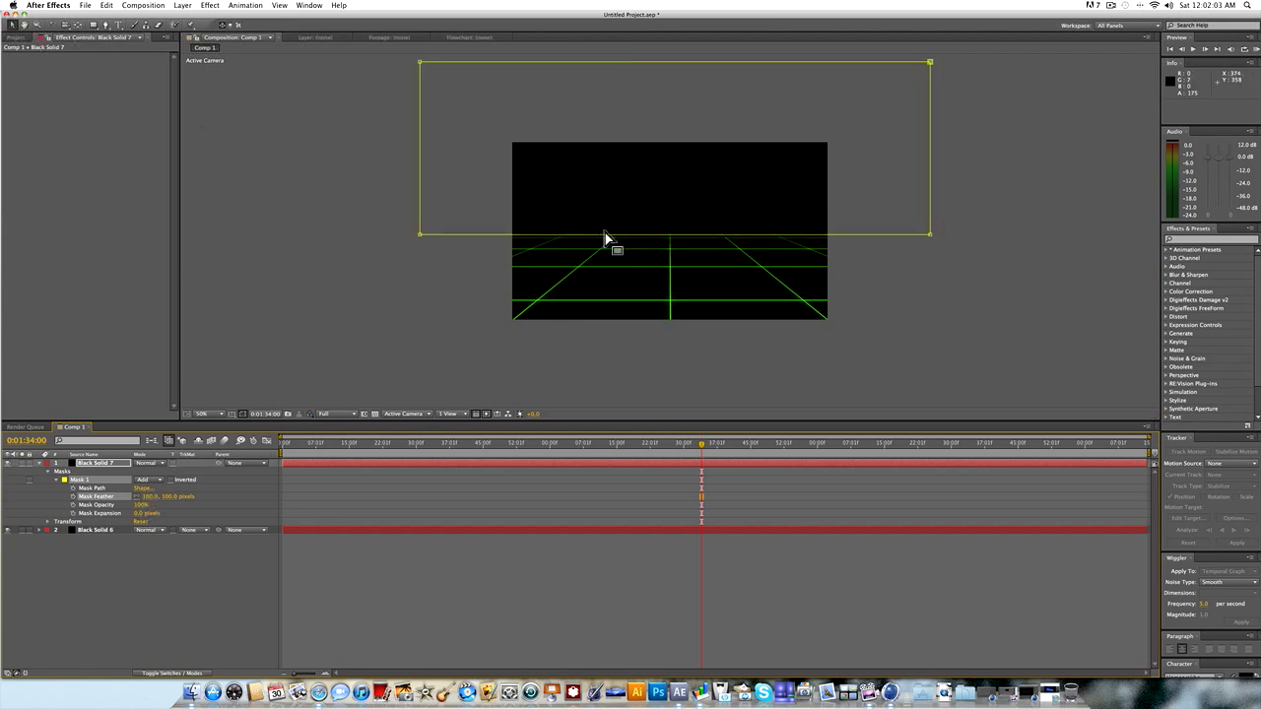
# Nudge Black Solid 7 slightly lower in the Composition viewer.
pyautogui.click(642, 202)
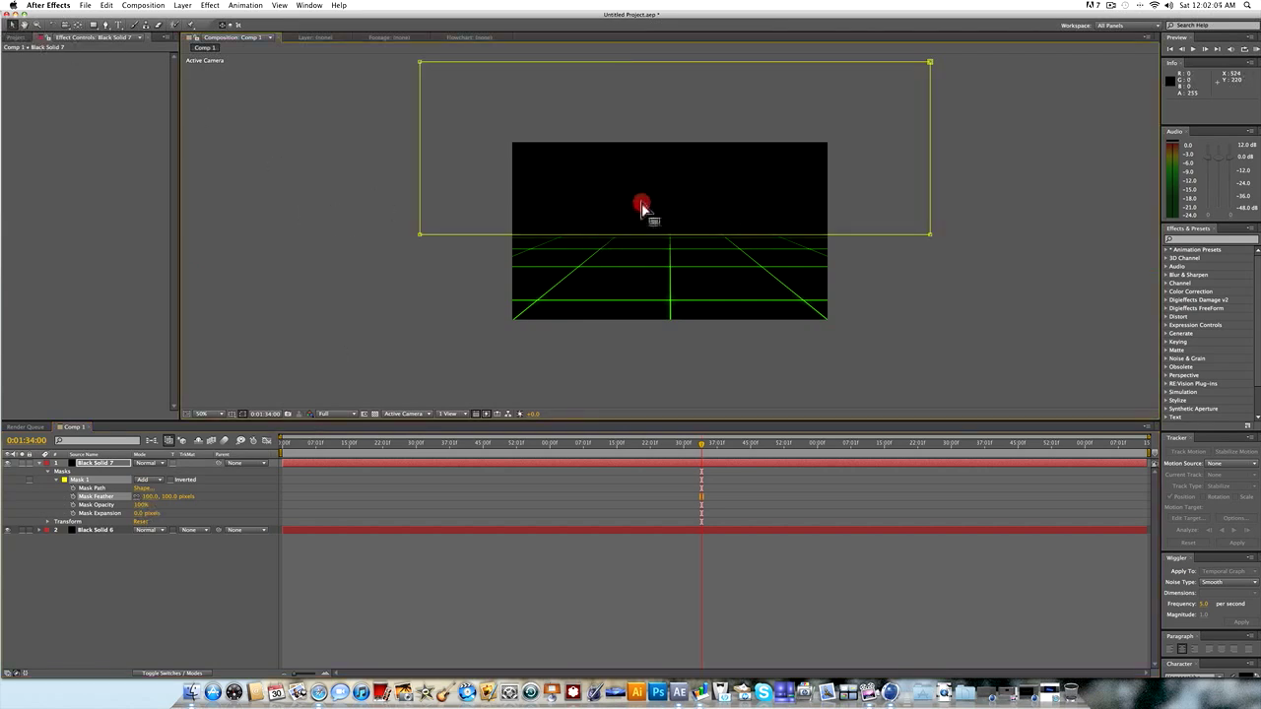
pyautogui.moveTo(628, 206); pyautogui.dragTo(607, 201)
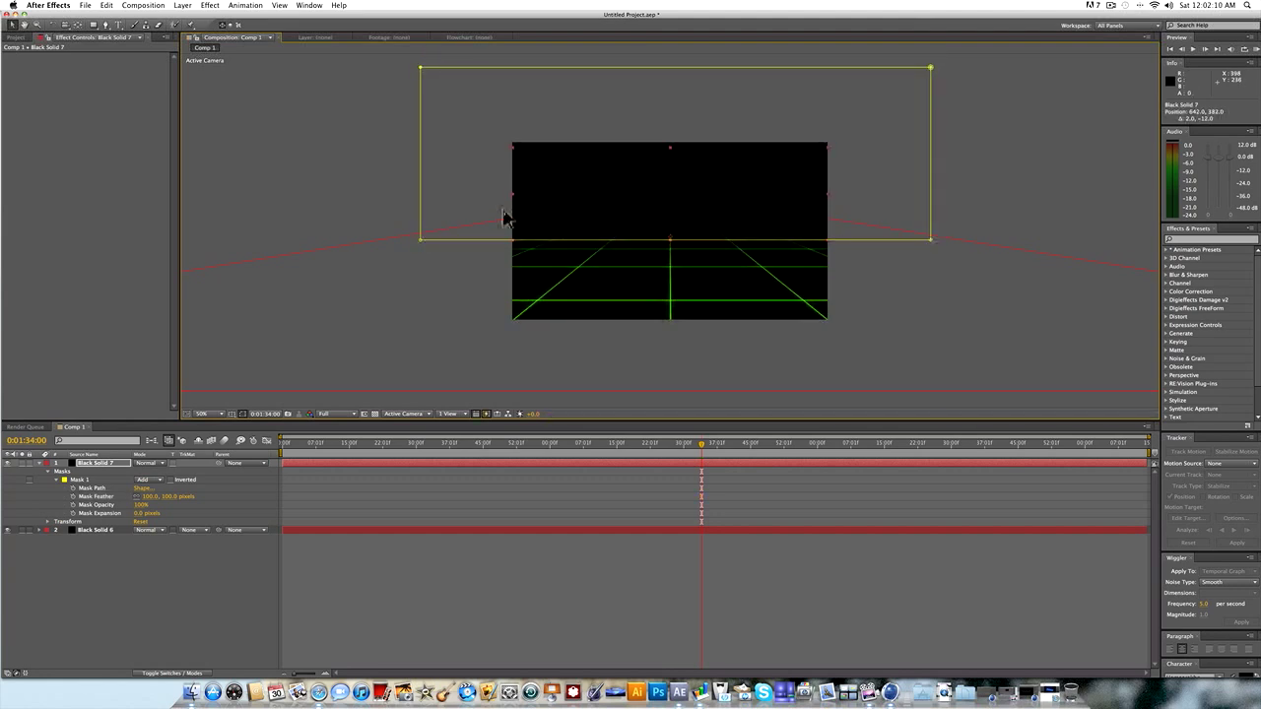
pyautogui.click(386, 293)
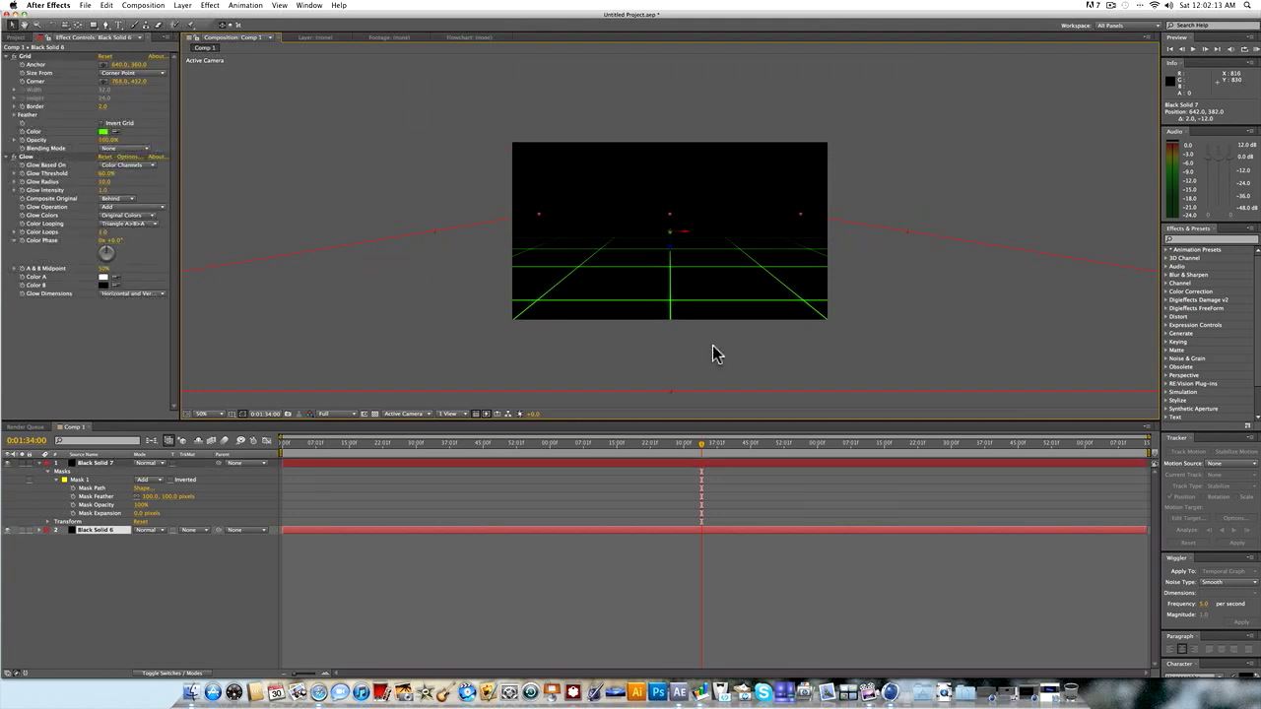
# Zoom the viewer to 100%, collapse Black Solid 7's properties, and move the playhead to 0:01:54.
pyautogui.press('.')
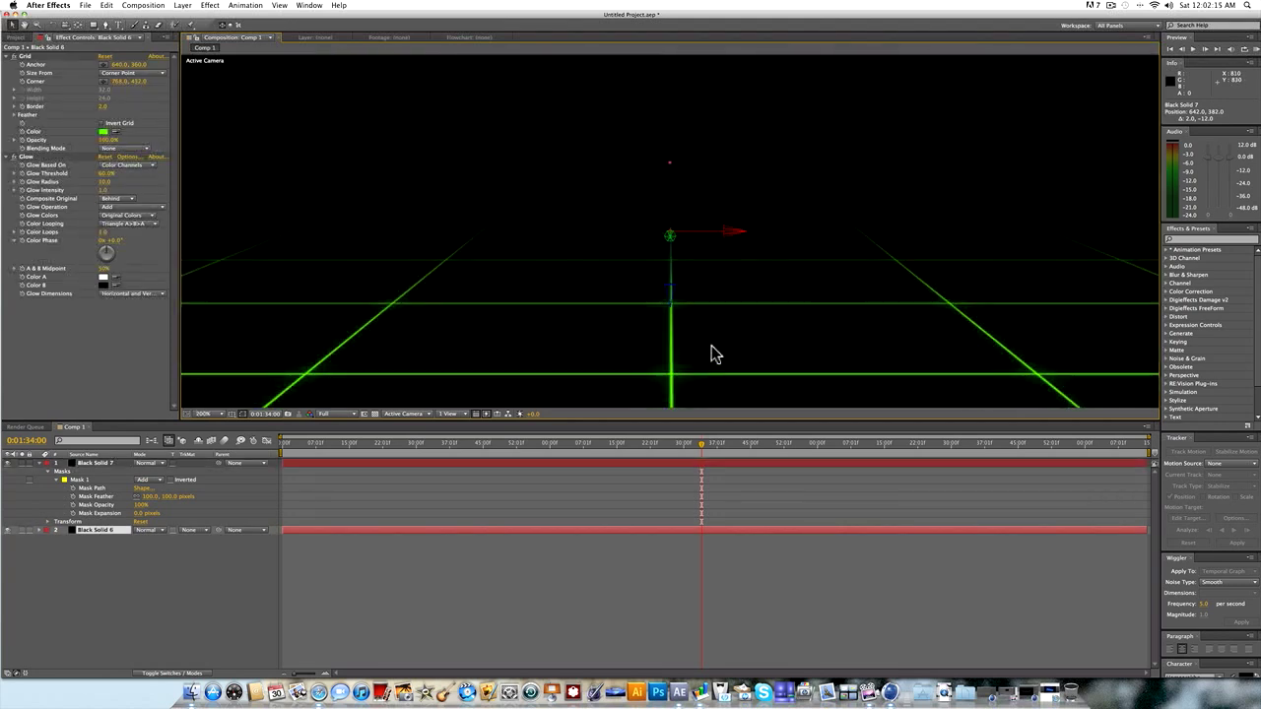
pyautogui.click(581, 468)
pyautogui.click(42, 463)
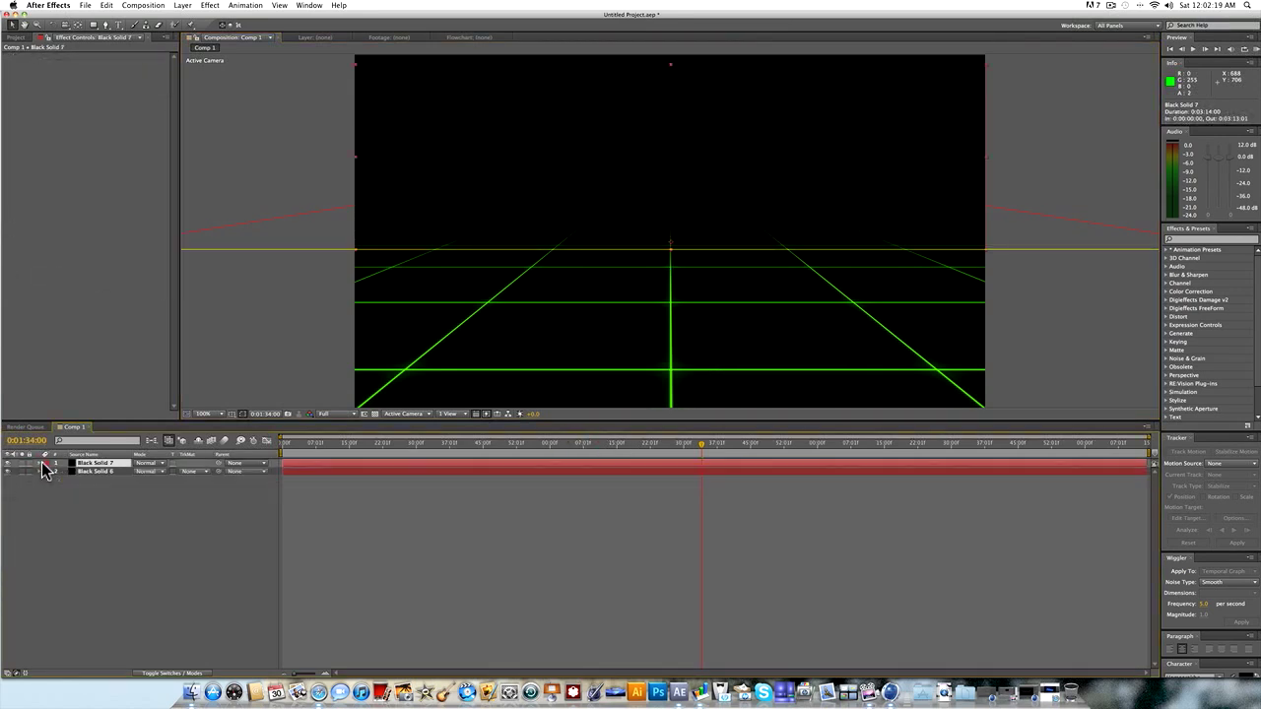
pyautogui.click(416, 532)
pyautogui.moveTo(323, 445); pyautogui.dragTo(790, 387)
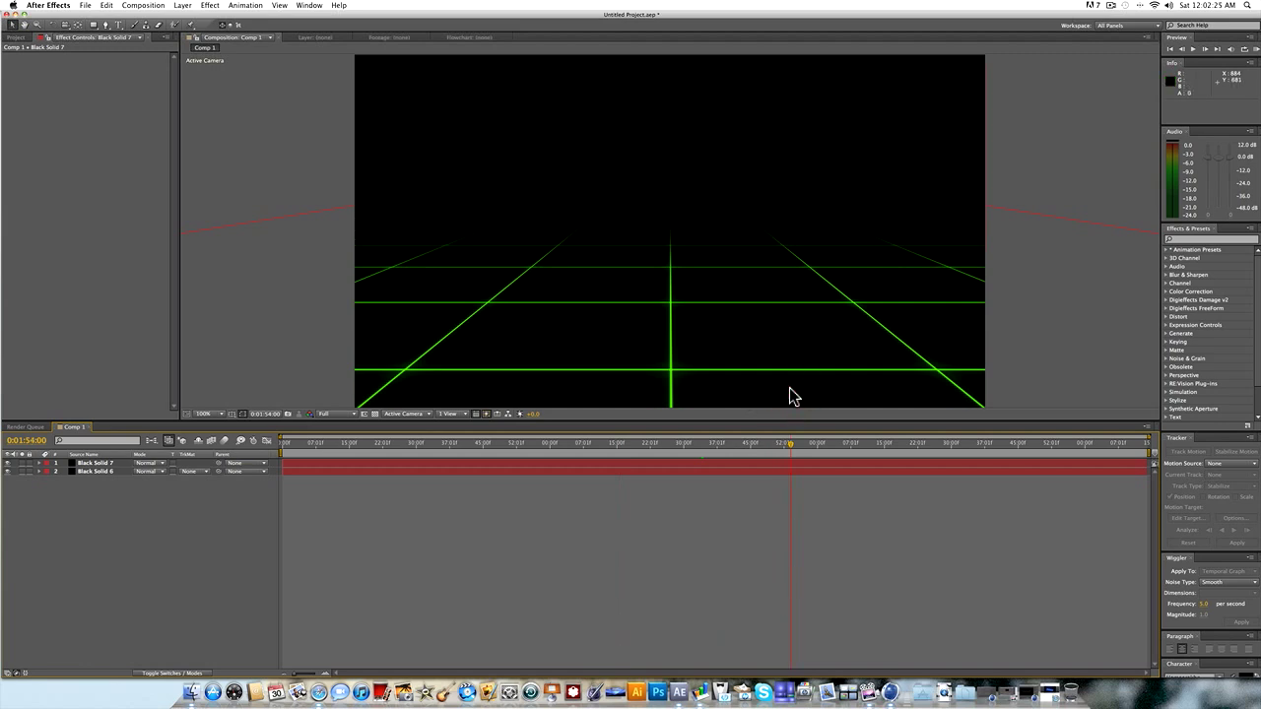